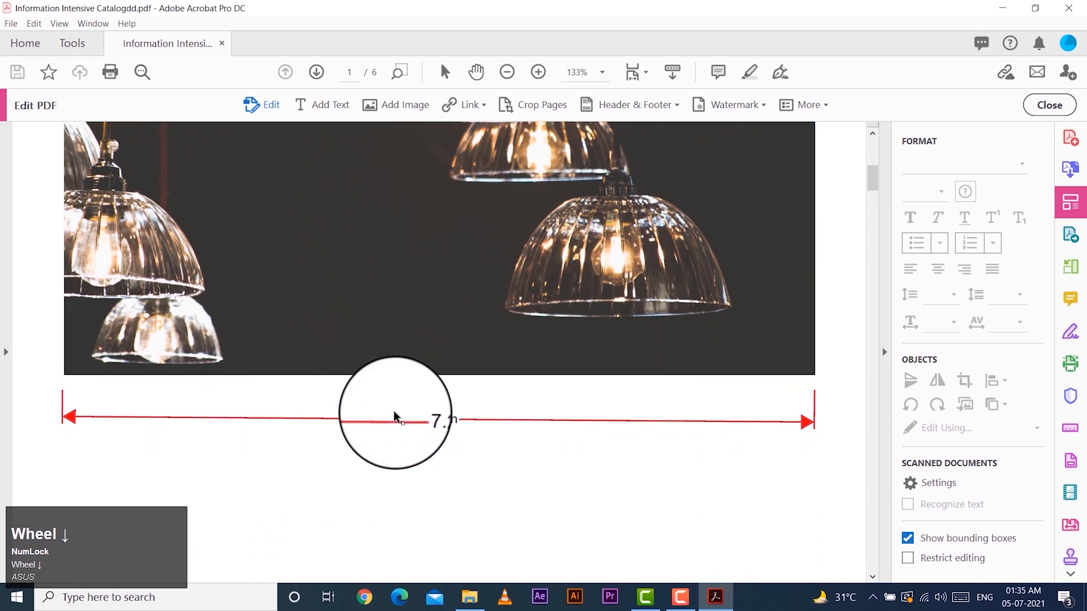
Change the second year in the cover page's LED Catalog title to 2021
scroll(363, 365, down, 3)
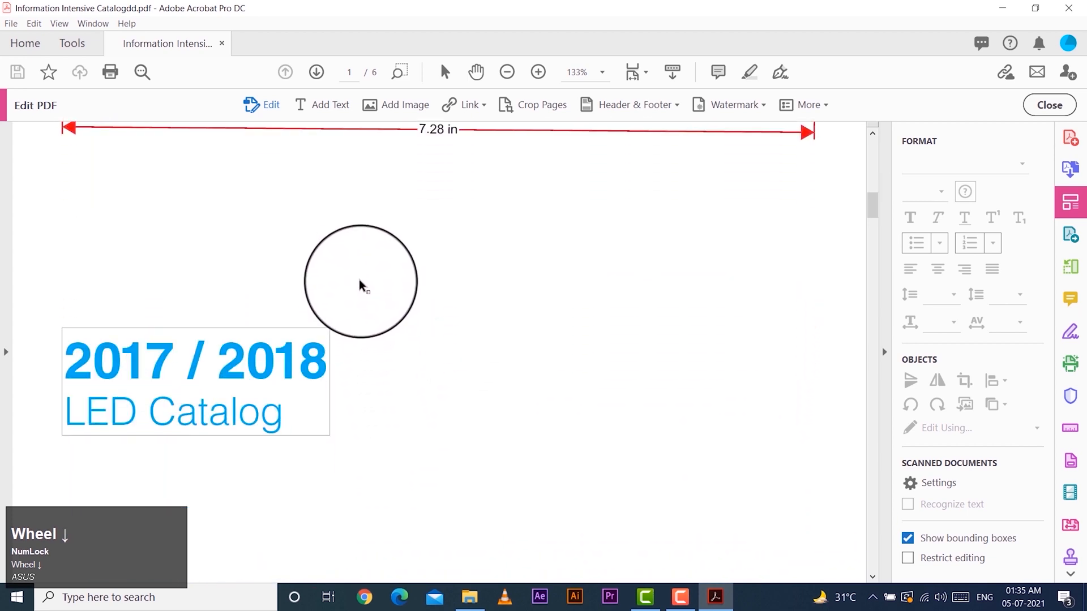
scroll(357, 402, down, 9)
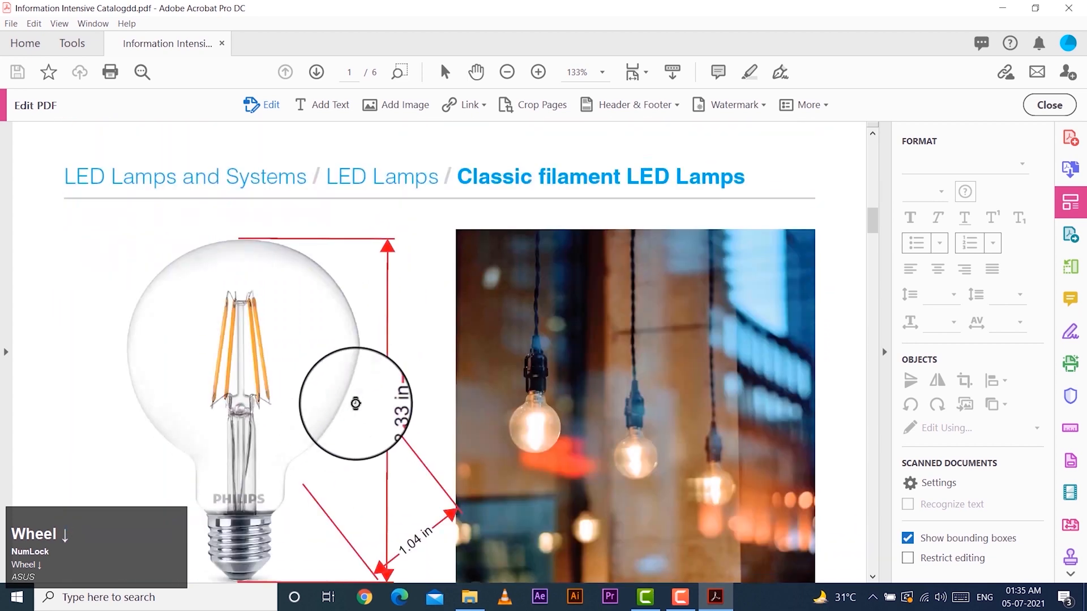
scroll(255, 387, up, 9)
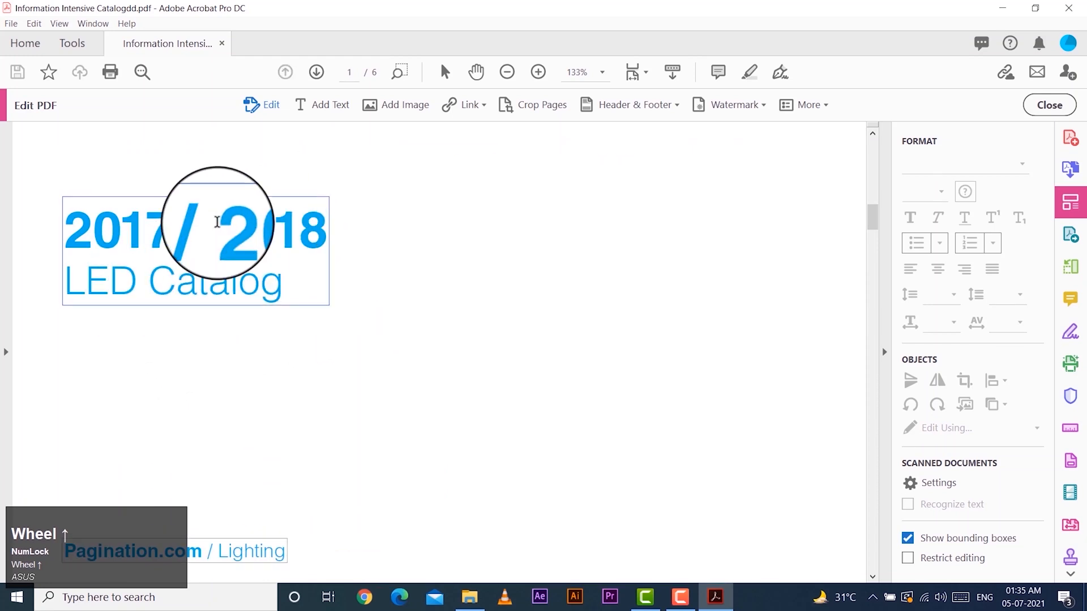
click(171, 271)
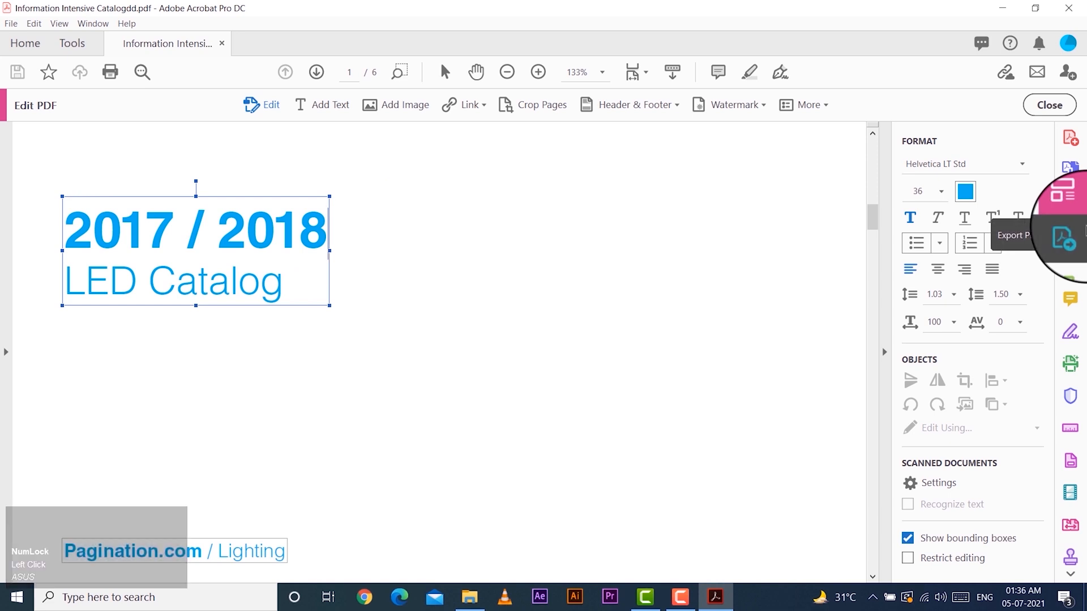
key(BackSpace)
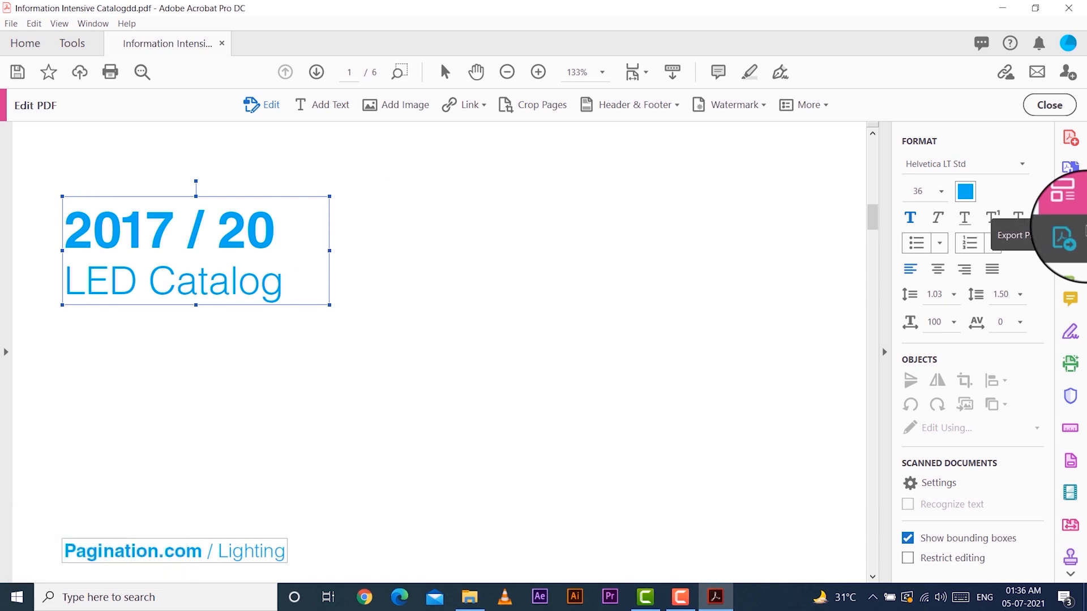
text(1)
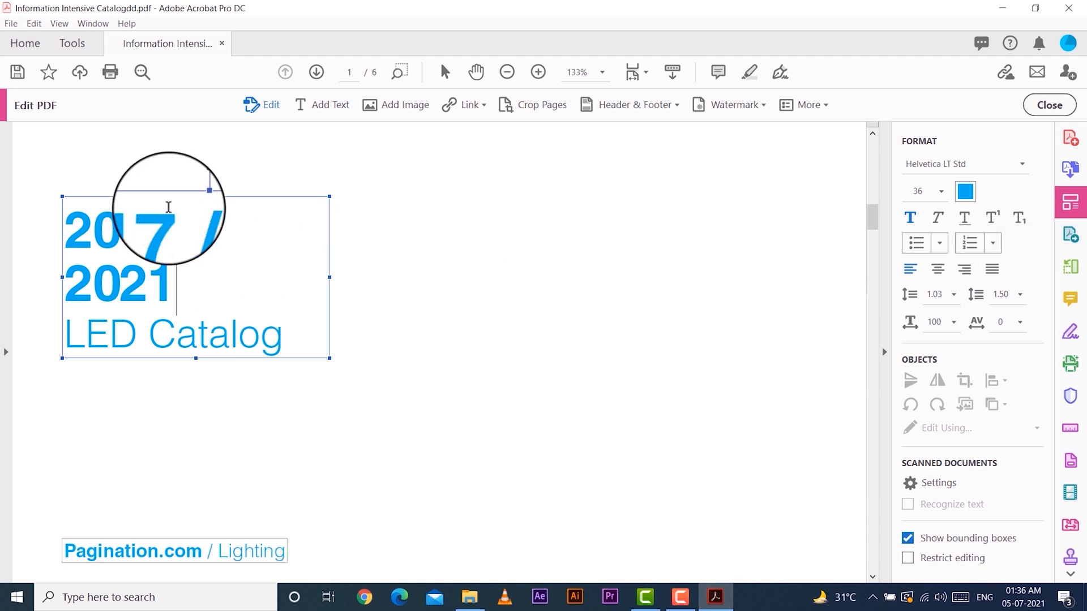
Change the first year in the cover title to 2020
click(180, 224)
key(BackSpace)
key(BackSpace)
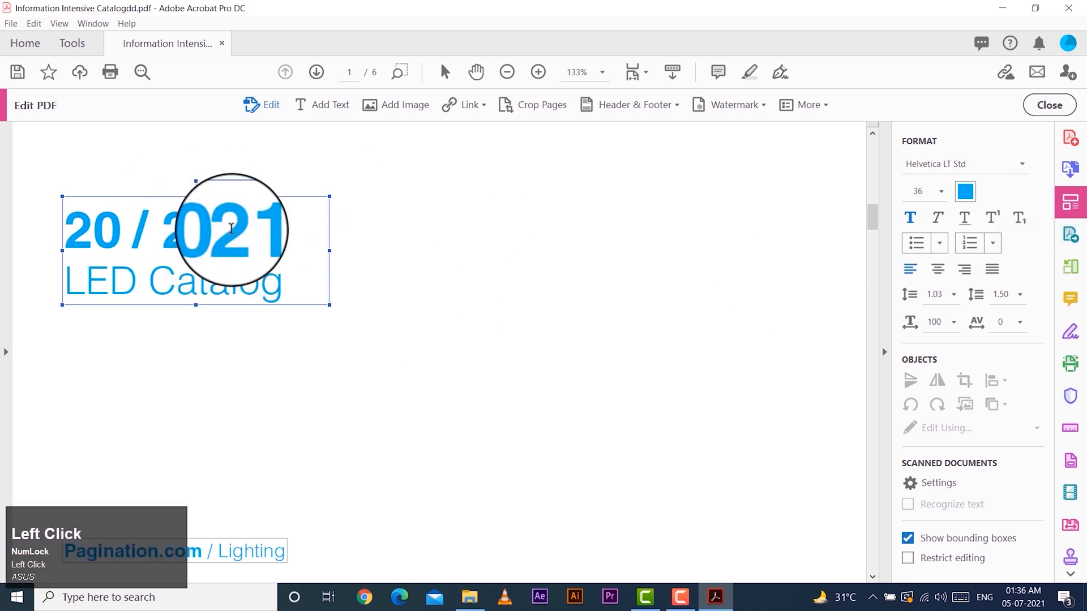
text(20)
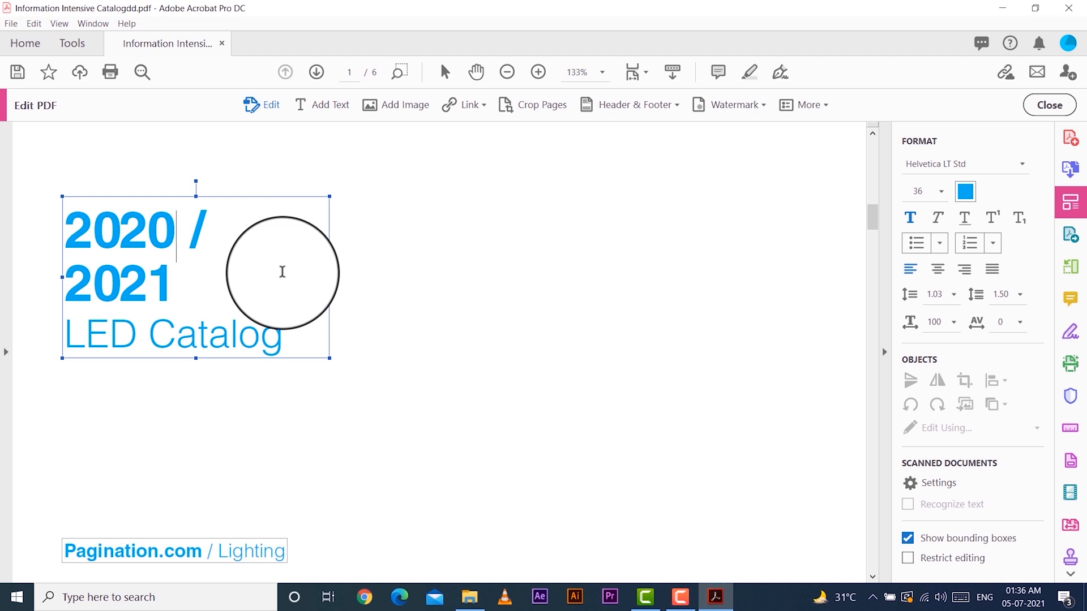
Widen the cover title's text box until both years fit on one line
scroll(276, 300, down, 1)
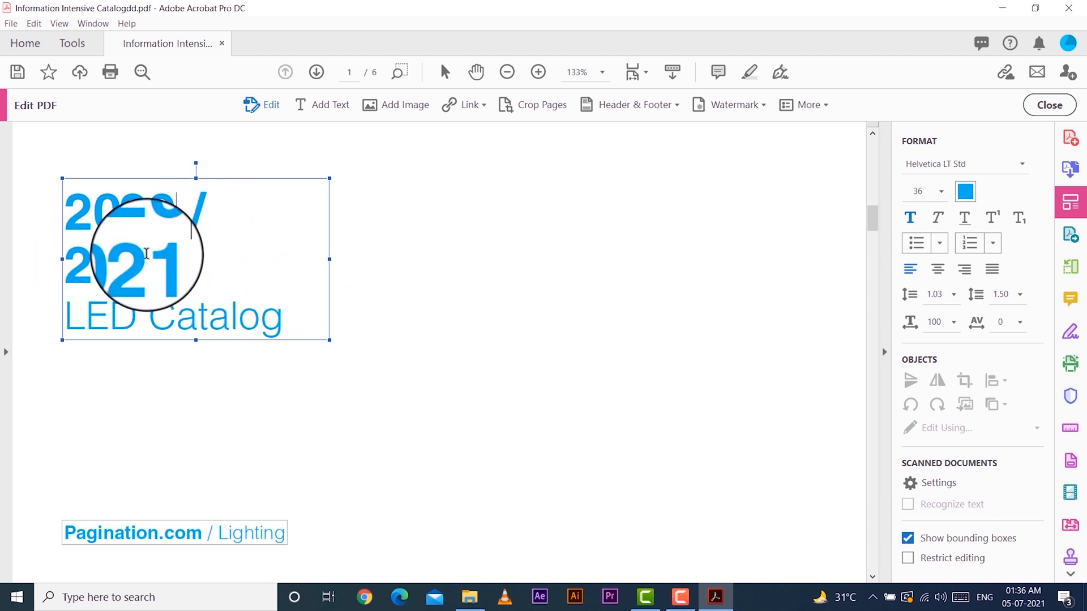
drag(330, 260, 420, 260)
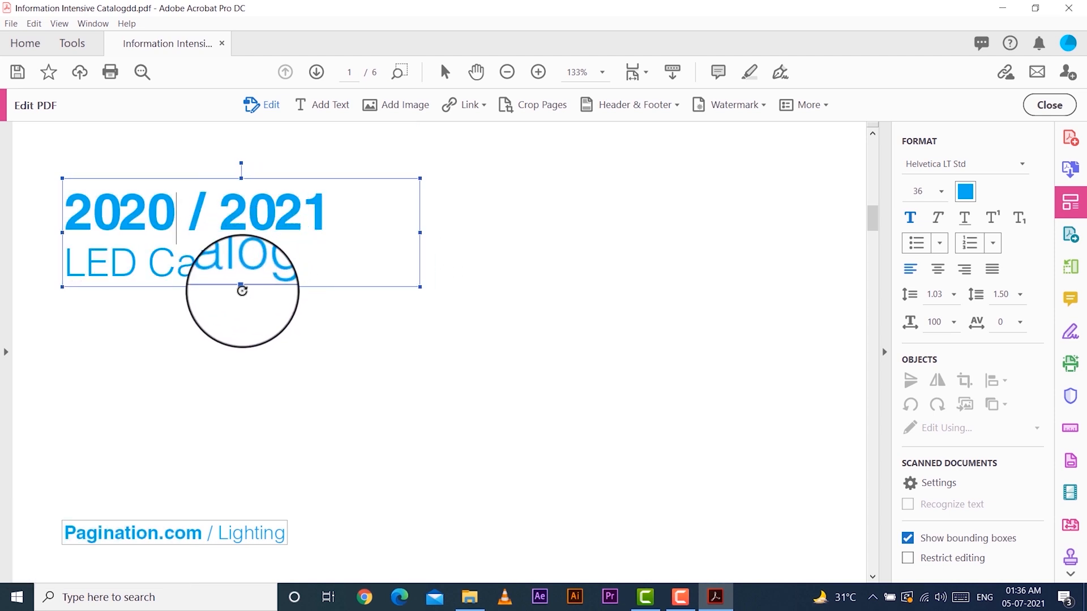
drag(243, 287, 244, 334)
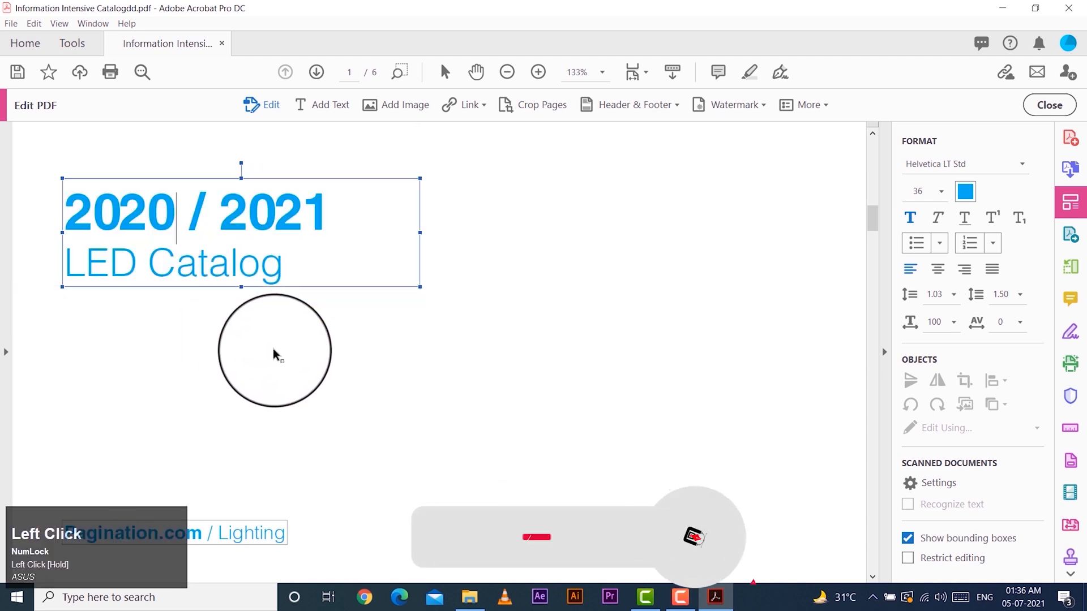
Move the cover title block further toward the middle of the page and widen its text box
click(62, 184)
mouse_move(61, 184)
mouse_down()
mouse_move(312, 201)
mouse_move(160, 197)
mouse_up()
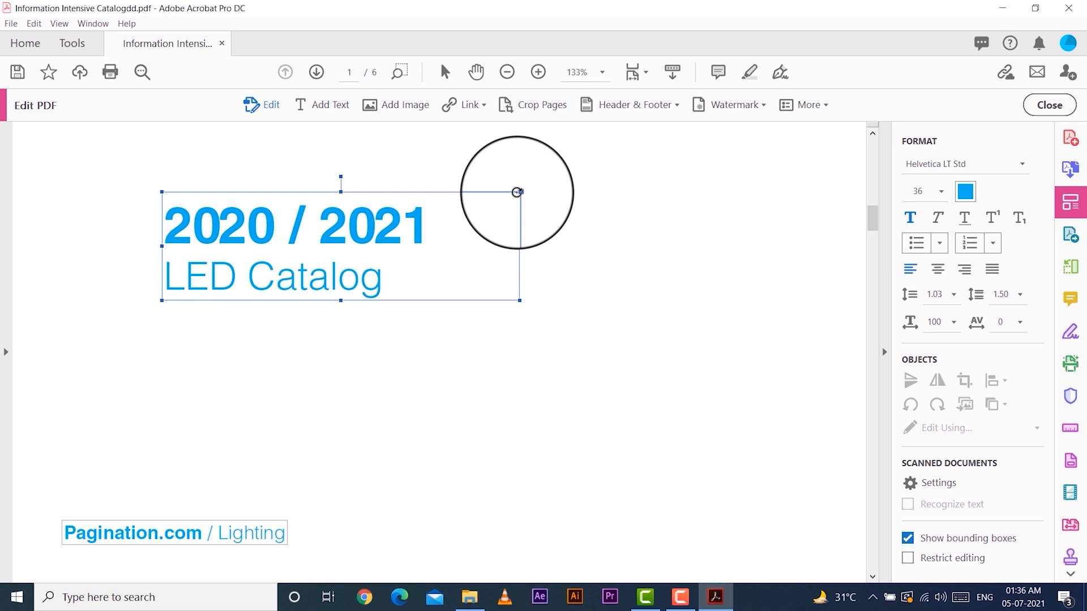
drag(516, 192, 510, 262)
drag(524, 217, 526, 190)
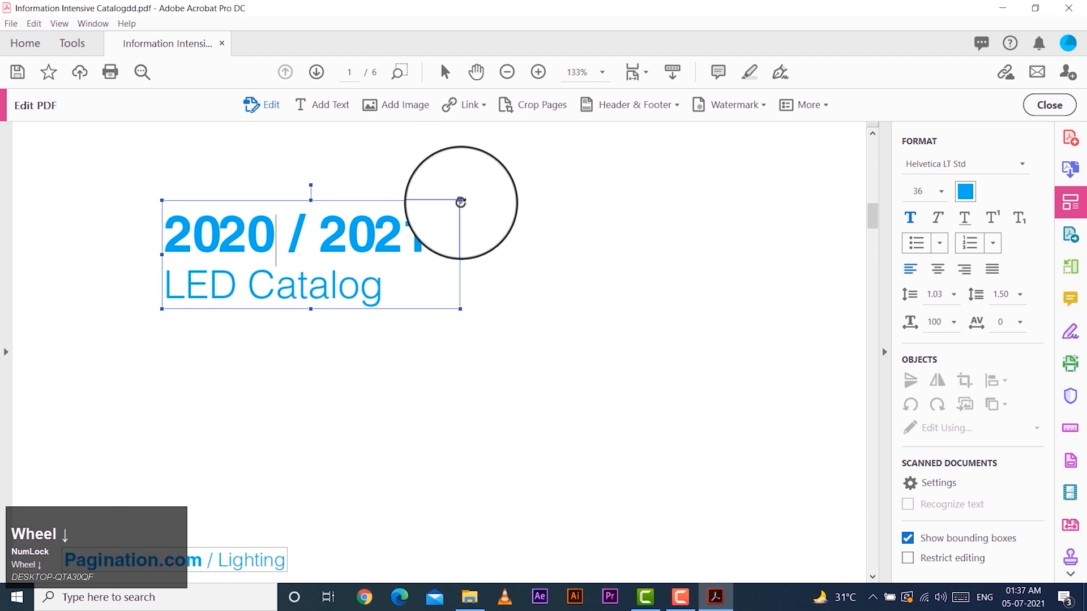
drag(460, 200, 598, 186)
scroll(383, 340, up, 2)
scroll(390, 303, down, 10)
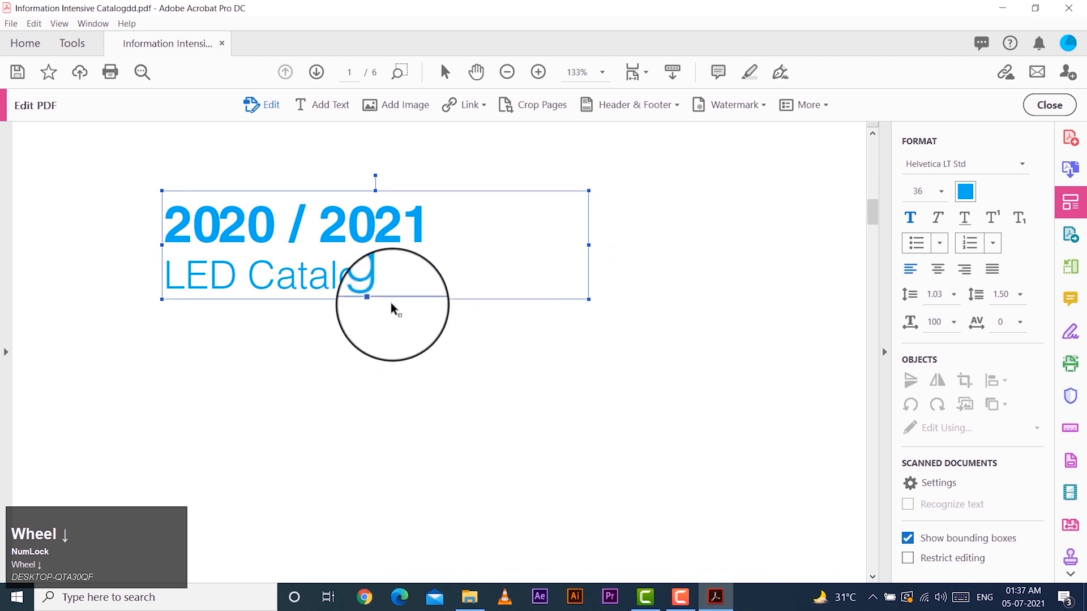
Replace the word "Classic" with "standard" in the heading at the top of page 2
scroll(337, 305, down, 3)
scroll(286, 393, up, 4)
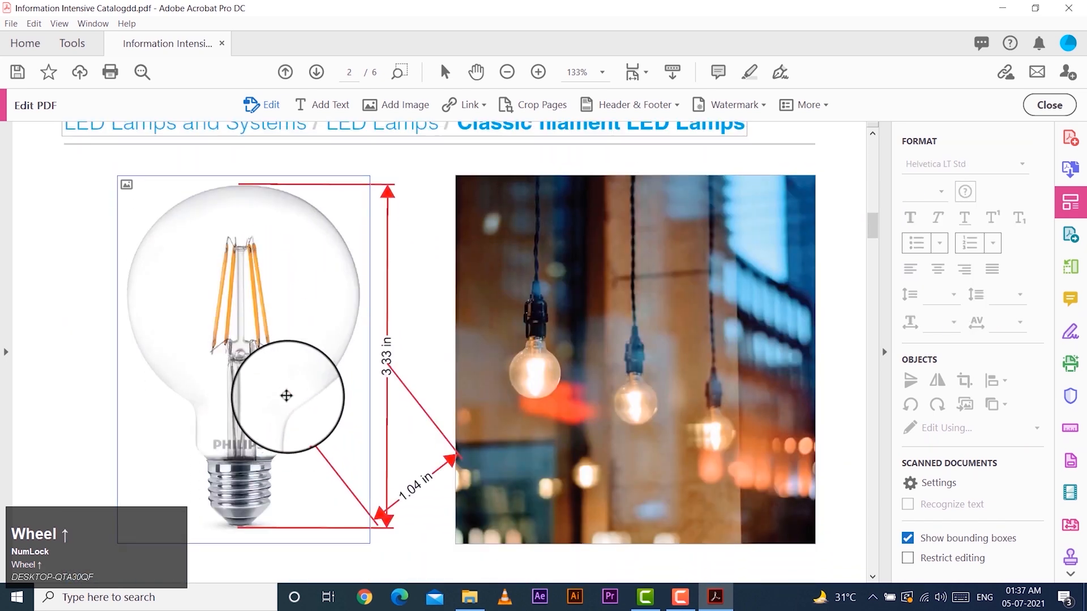
click(487, 193)
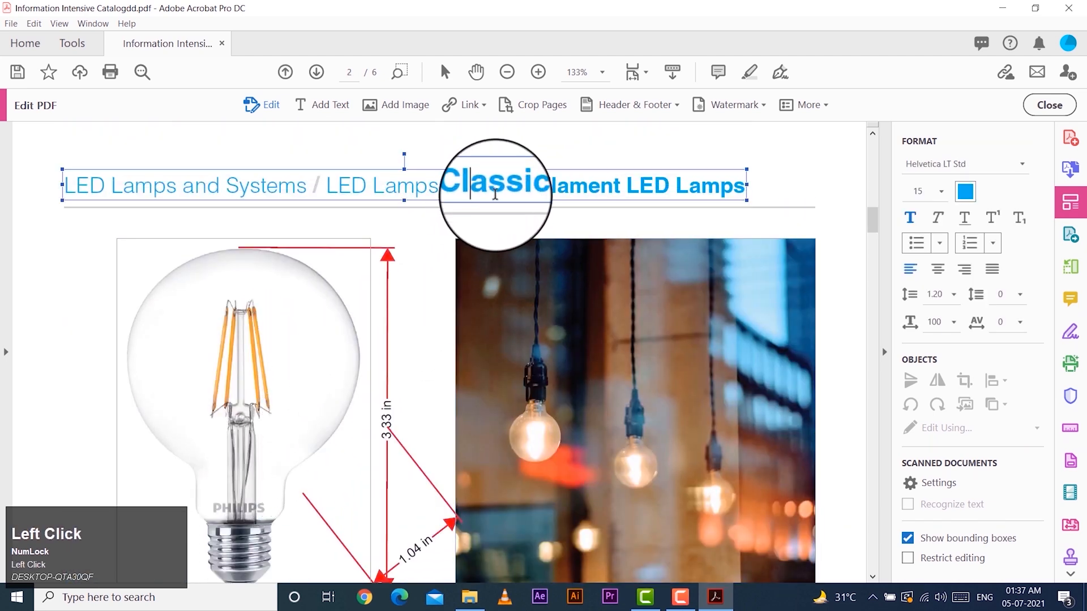
drag(533, 193, 458, 192)
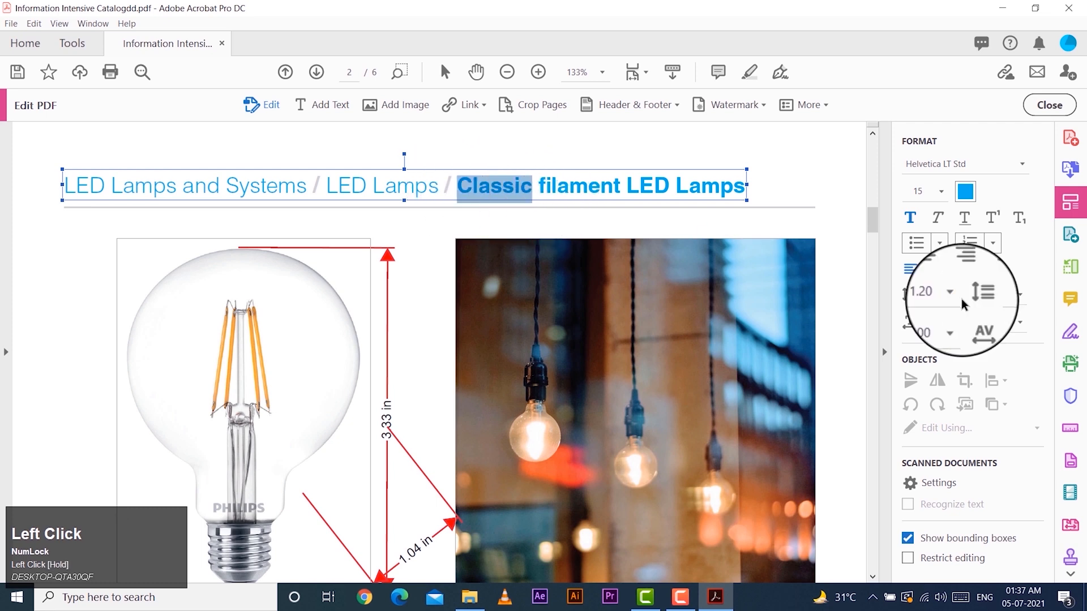
text(standard)
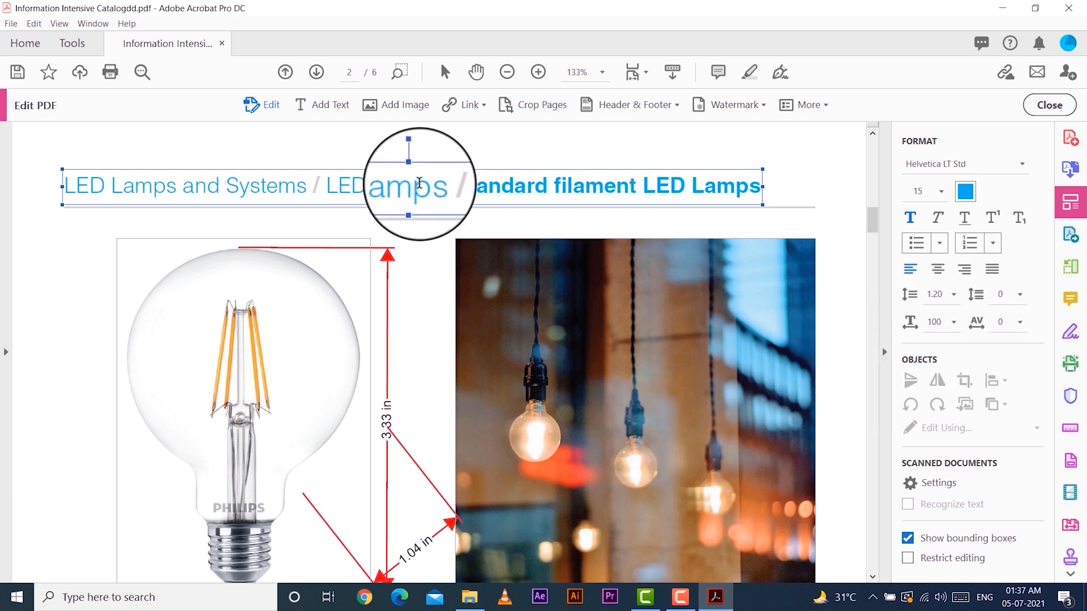
Insert "BULB" between "LED" and "Lamps" in the middle section of the page 2 heading
click(361, 193)
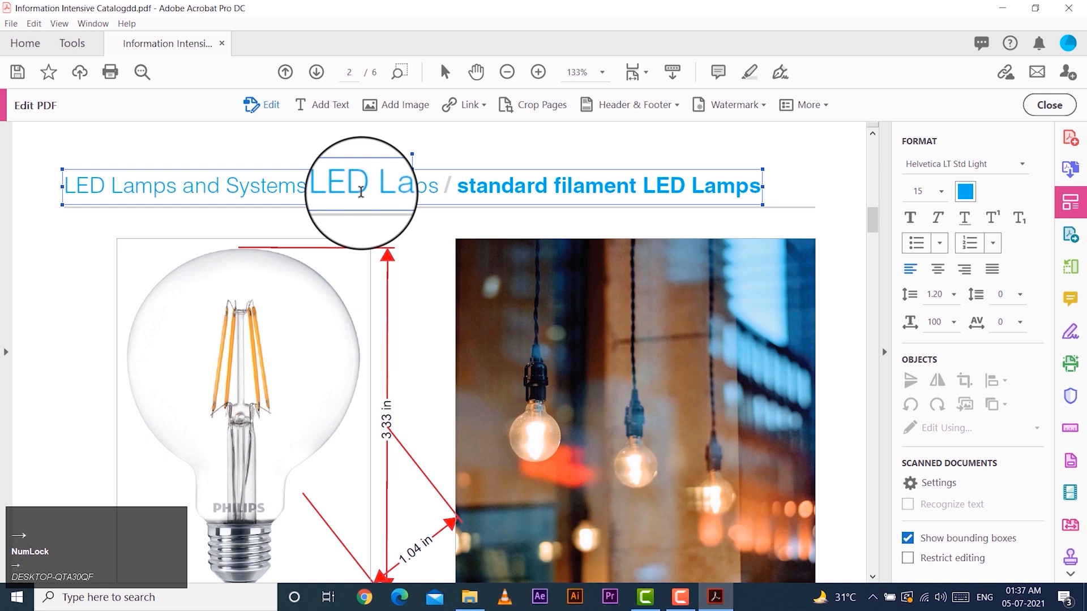
text(BU)
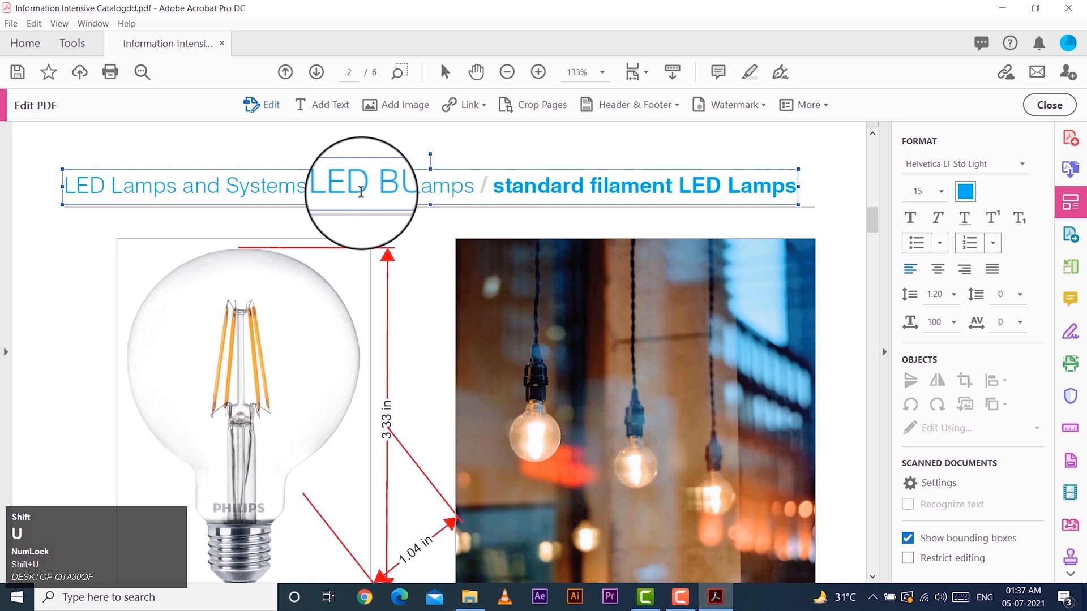
text(LBP)
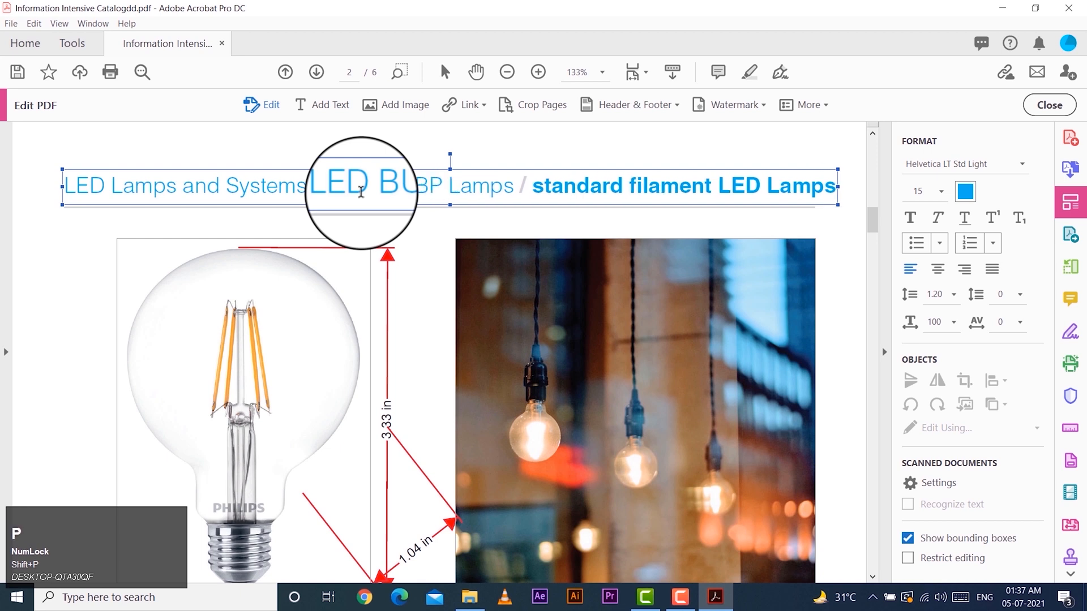
key(Delete)
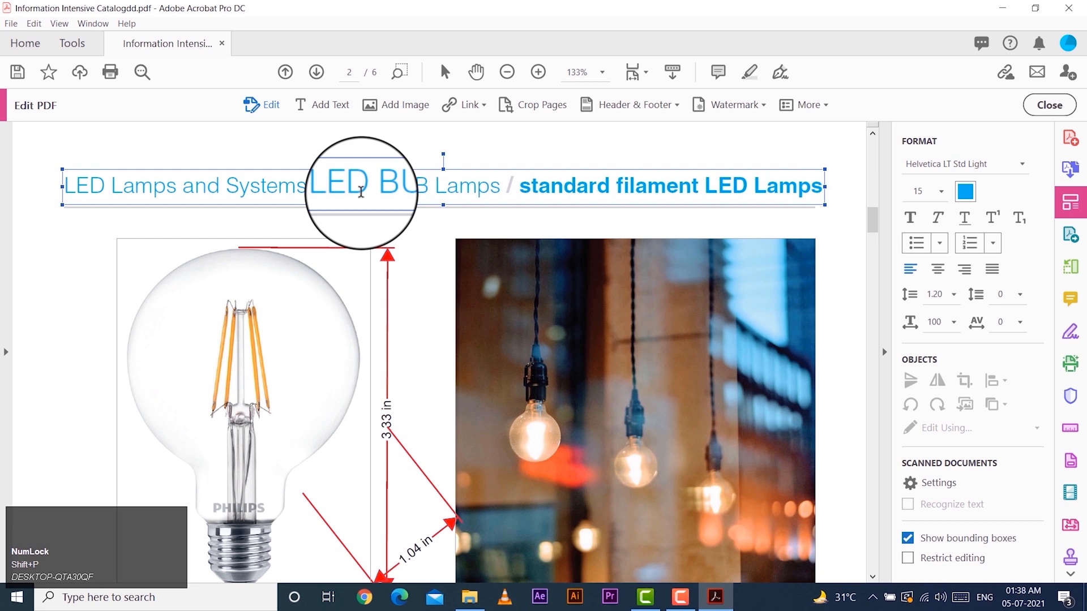
Append "not" to the "Vintage style, modern LED technology" line under "Designed for perfect light quality", then deselect the text box
scroll(368, 317, down, 3)
scroll(444, 406, down, 8)
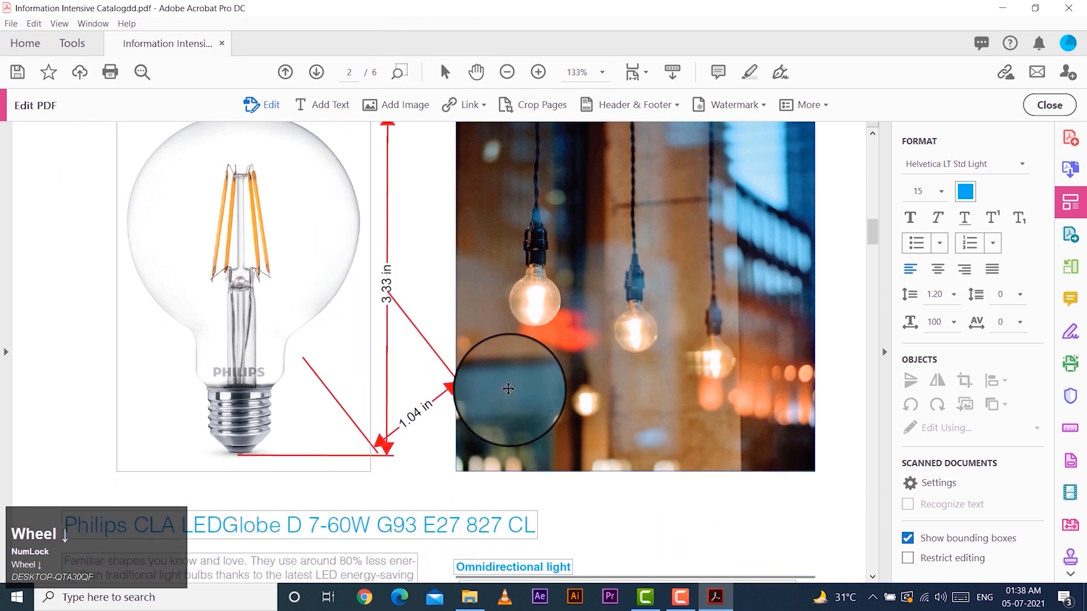
scroll(604, 379, down, 2)
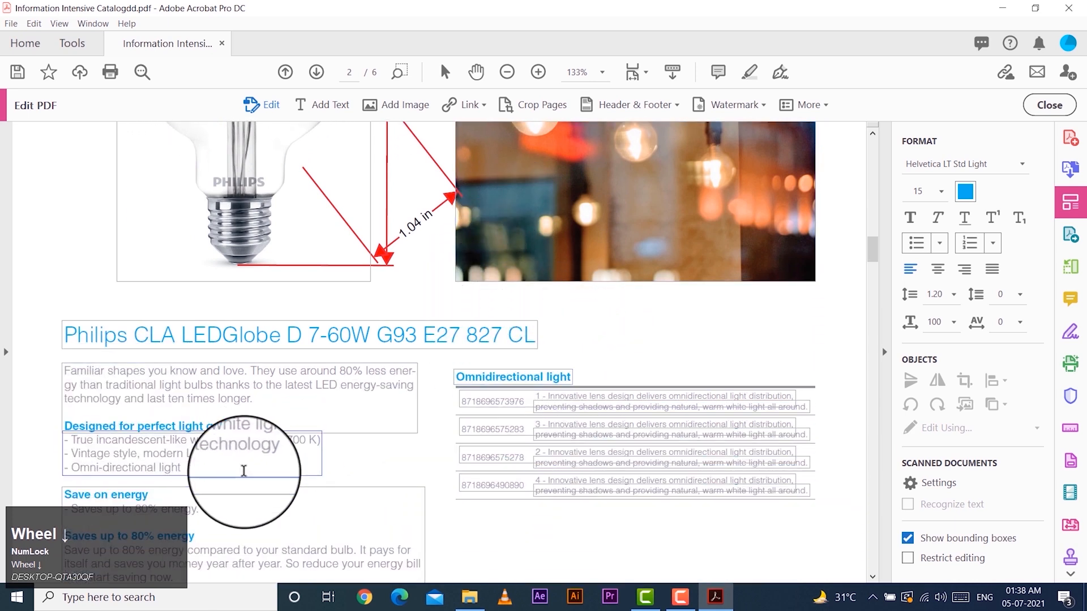
click(266, 438)
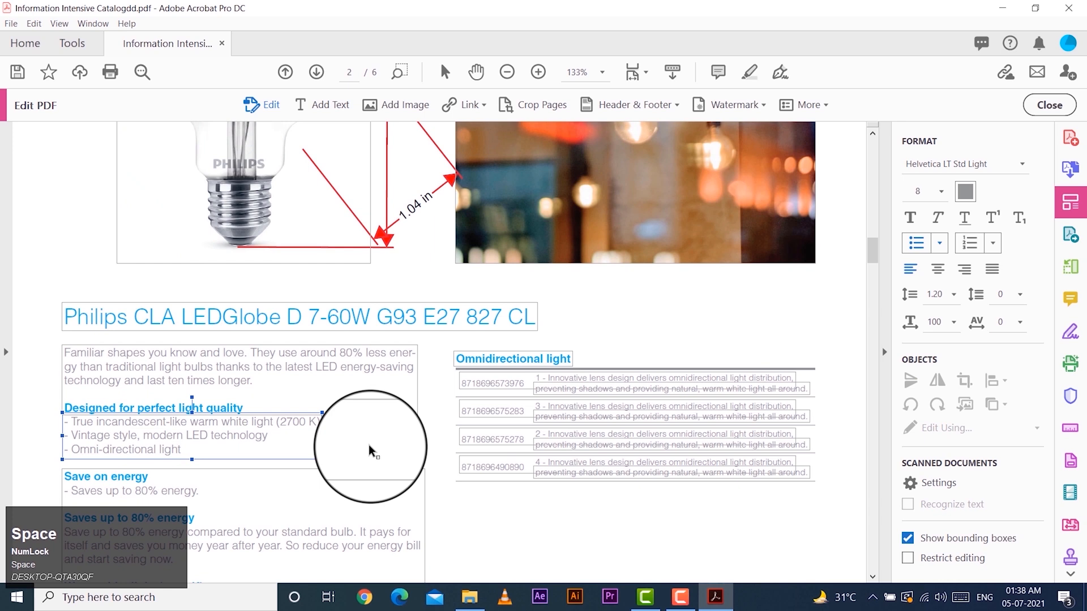
text(noy)
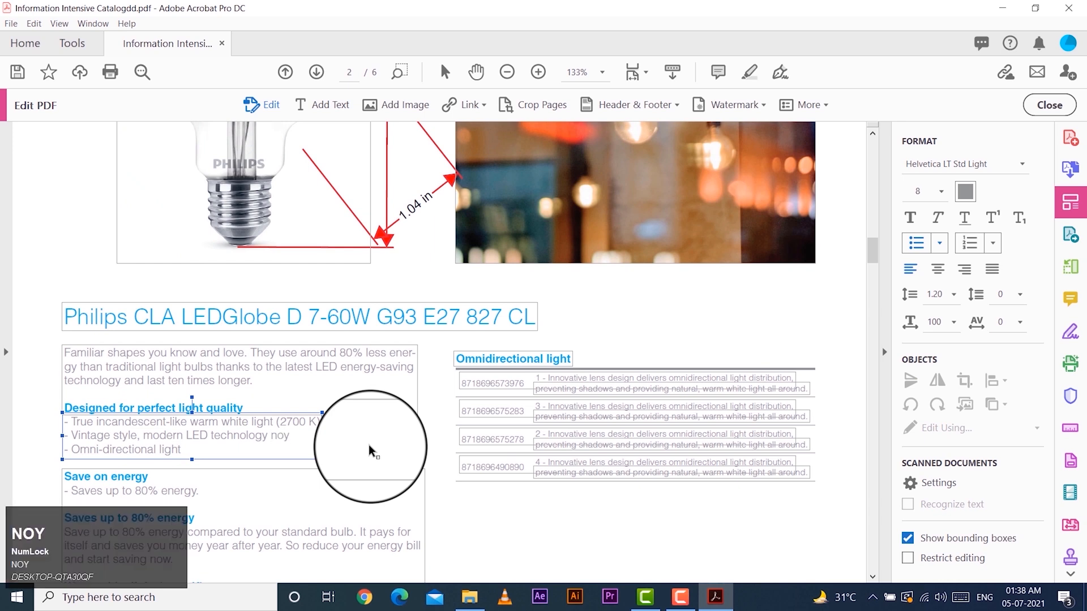
key(BackSpace)
text(t )
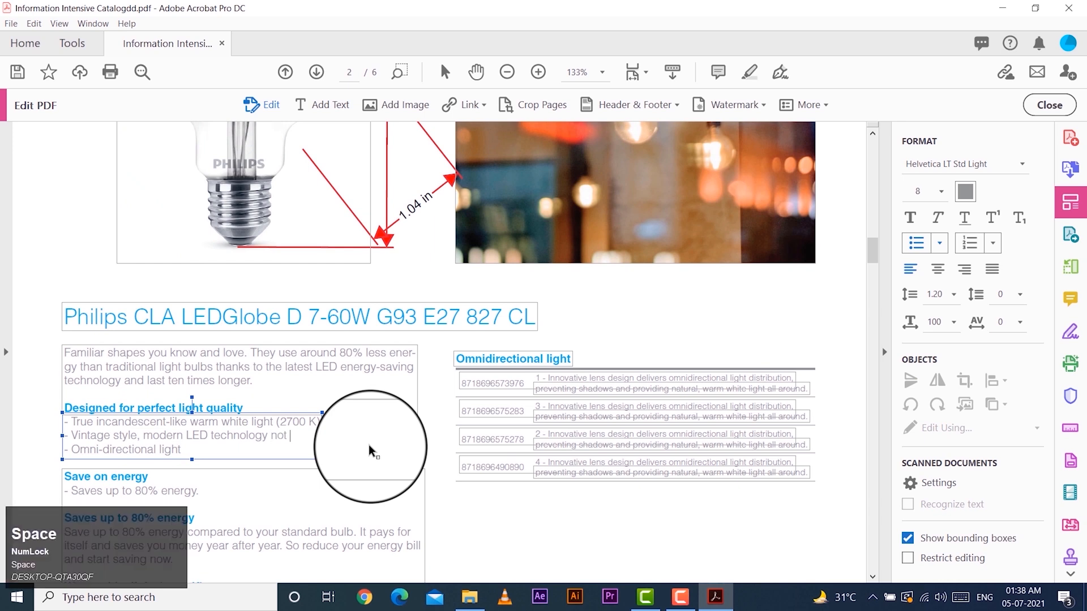
text(if)
key(BackSpace)
key(BackSpace)
key(BackSpace)
scroll(368, 443, down, 5)
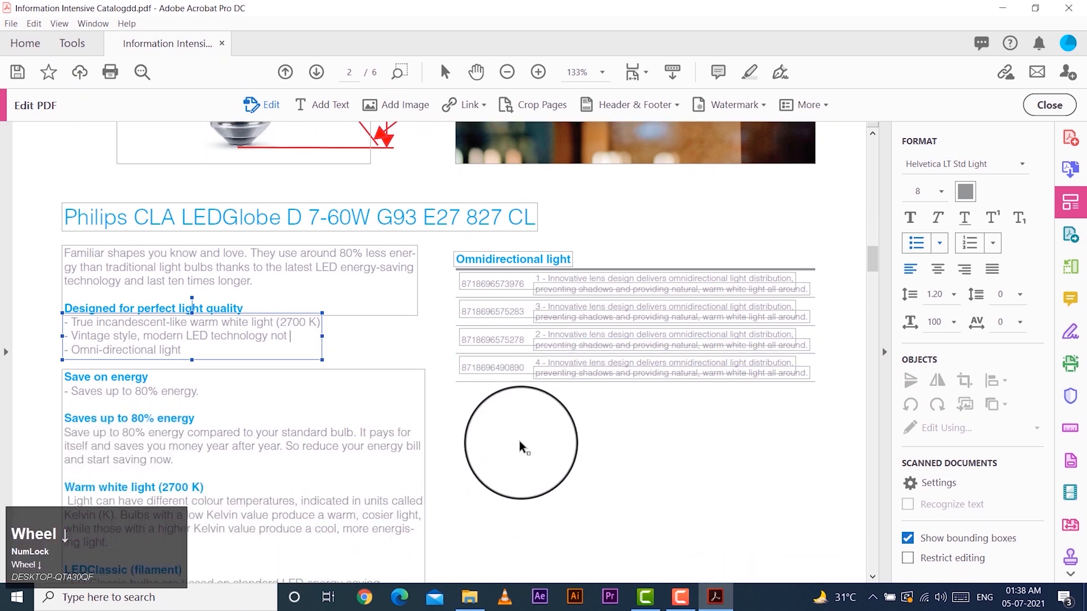
scroll(522, 434, down, 4)
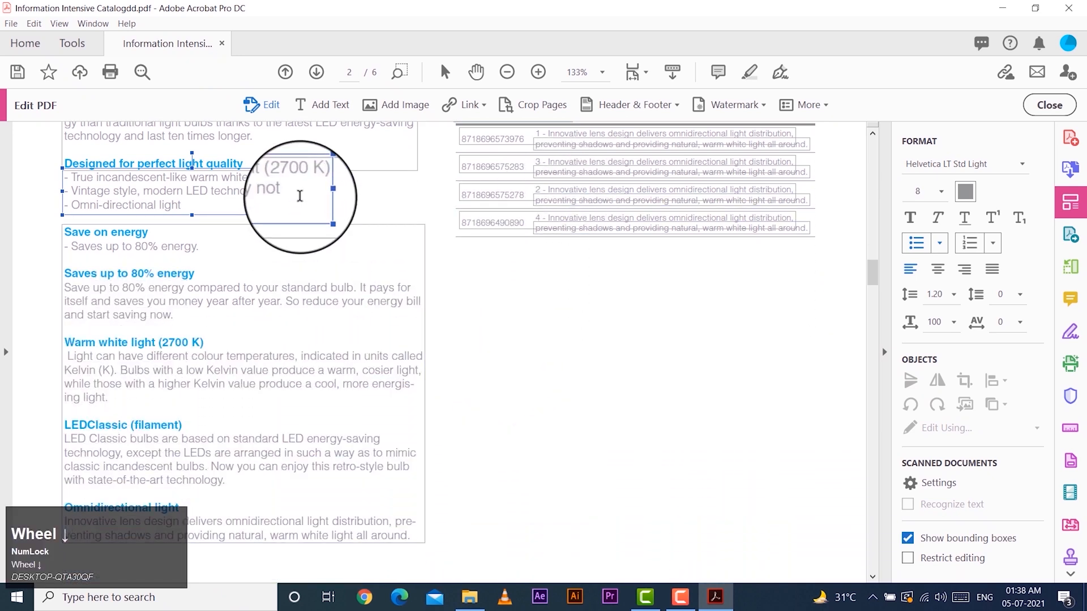
click(571, 396)
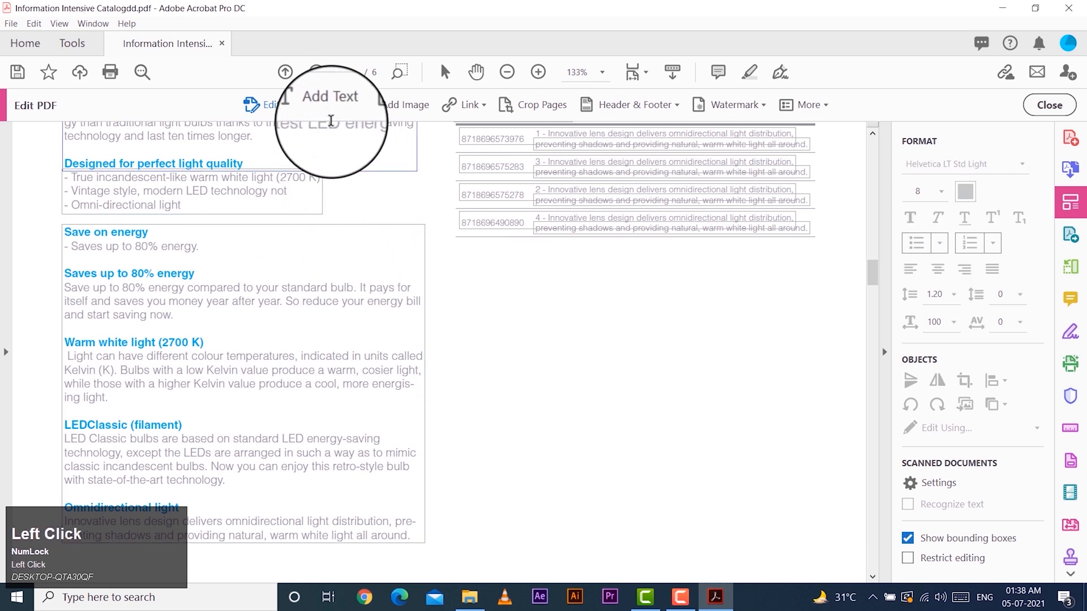
Add a new text box with random sample letters below the Omnidirectional light table and widen it to about the table's description column
click(324, 108)
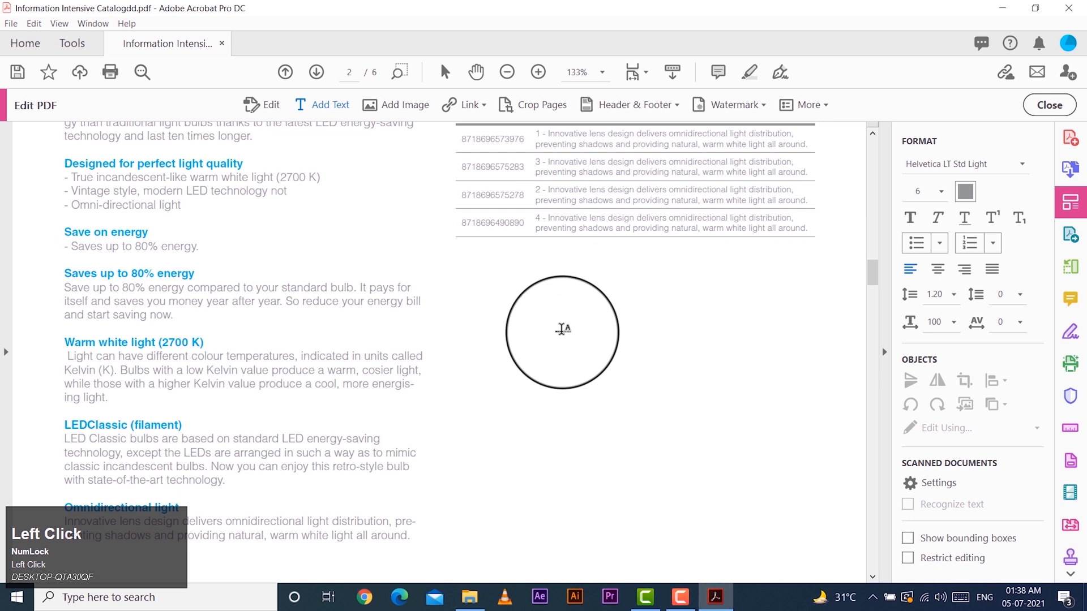
click(546, 305)
text(fgfgfgfg)
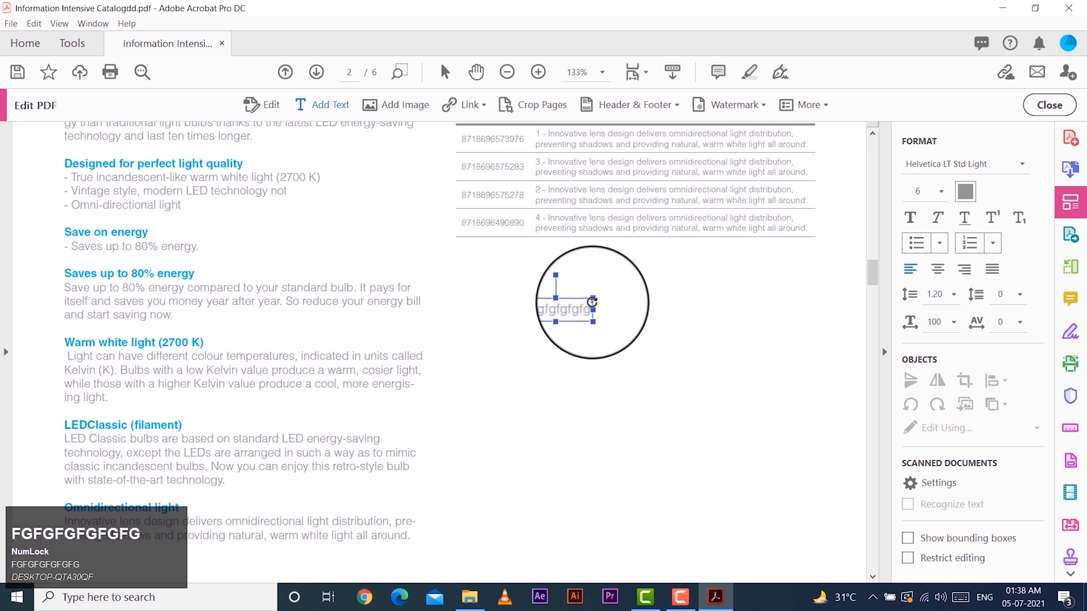
drag(593, 298, 808, 241)
text(gfdgd)
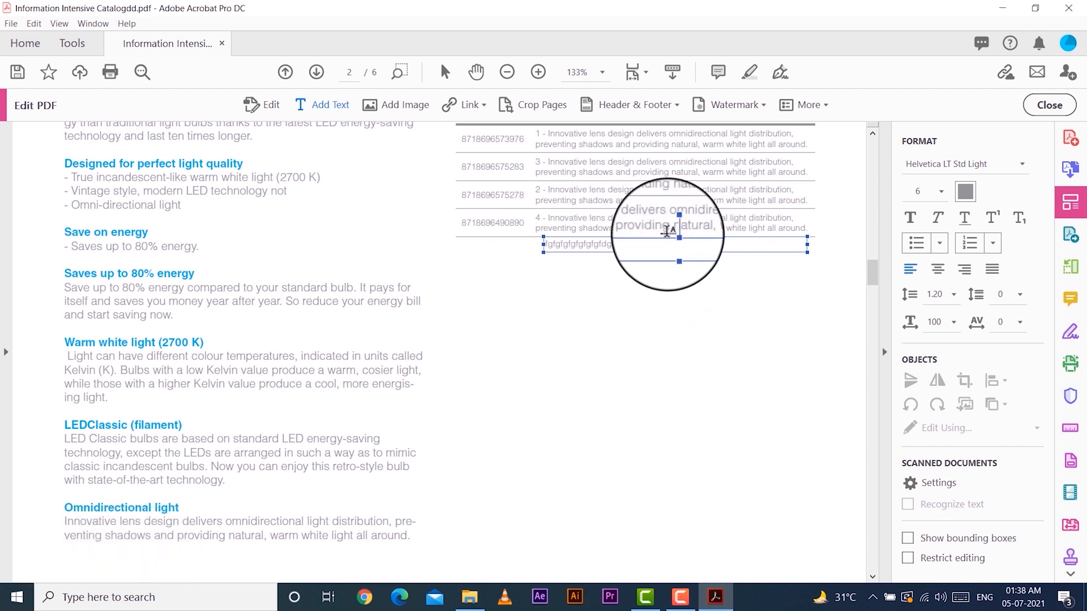
Move the new text box down into the blank area below the table and select its sample text
drag(666, 237, 648, 334)
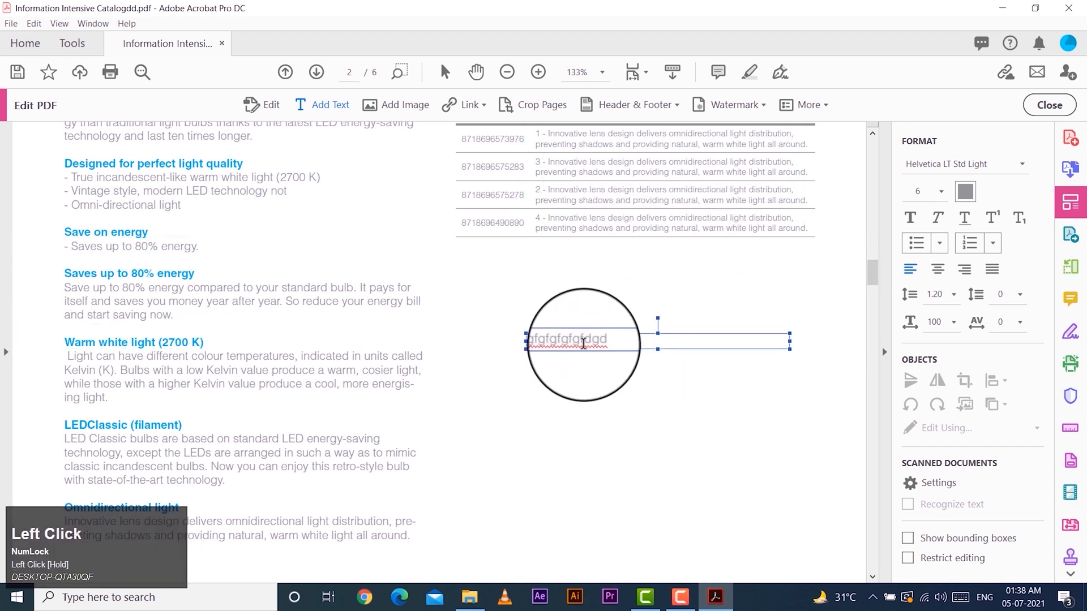
double_click(600, 341)
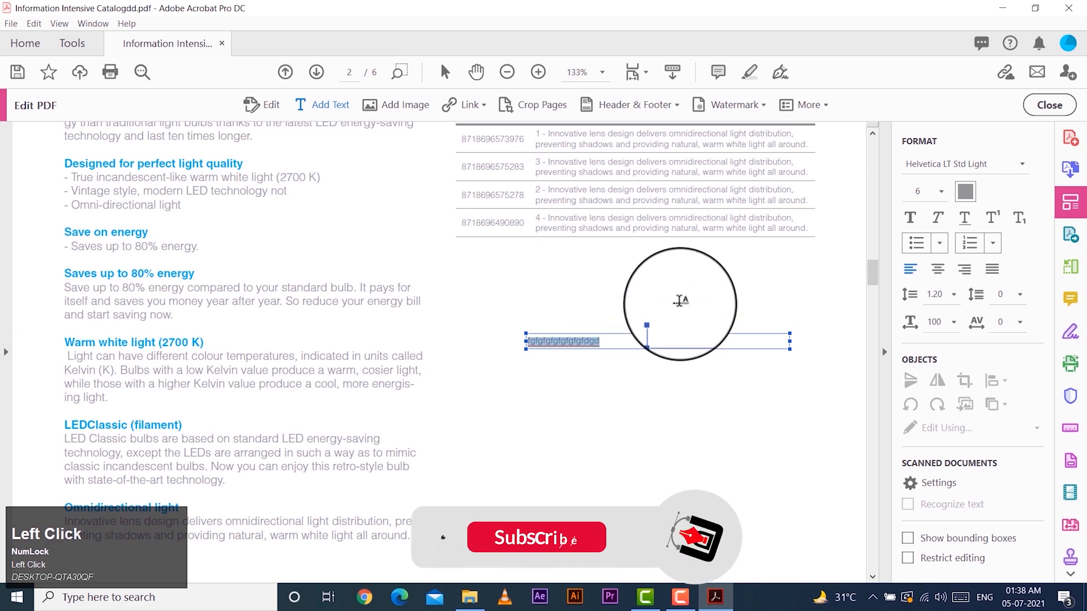
Browse the available fonts and set the selected sample text's font to Impact
click(962, 165)
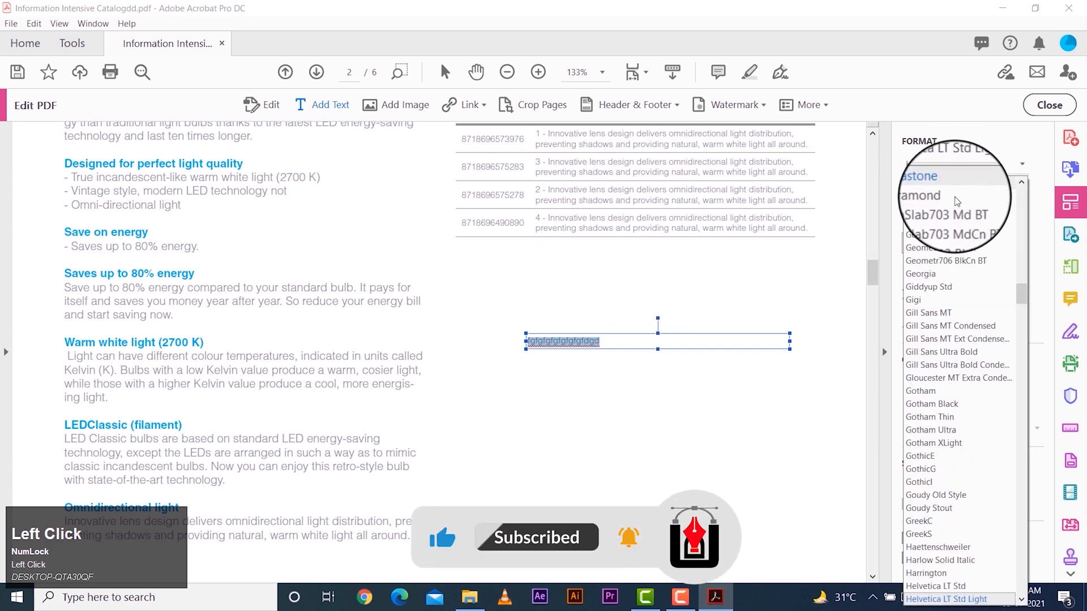
scroll(939, 538, down, 15)
scroll(939, 538, down, 10)
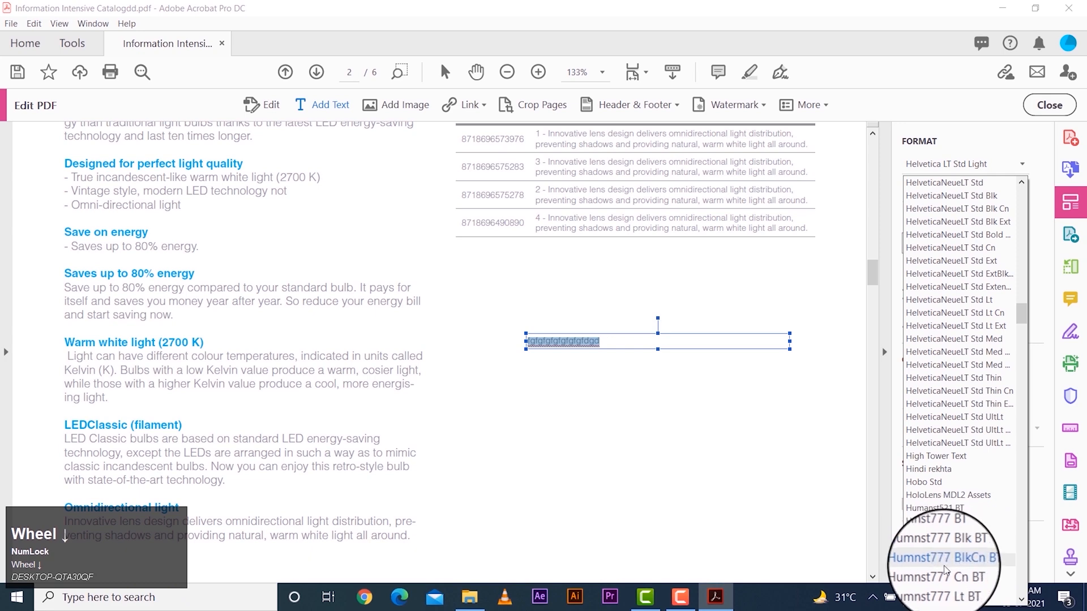
scroll(932, 315, down, 2)
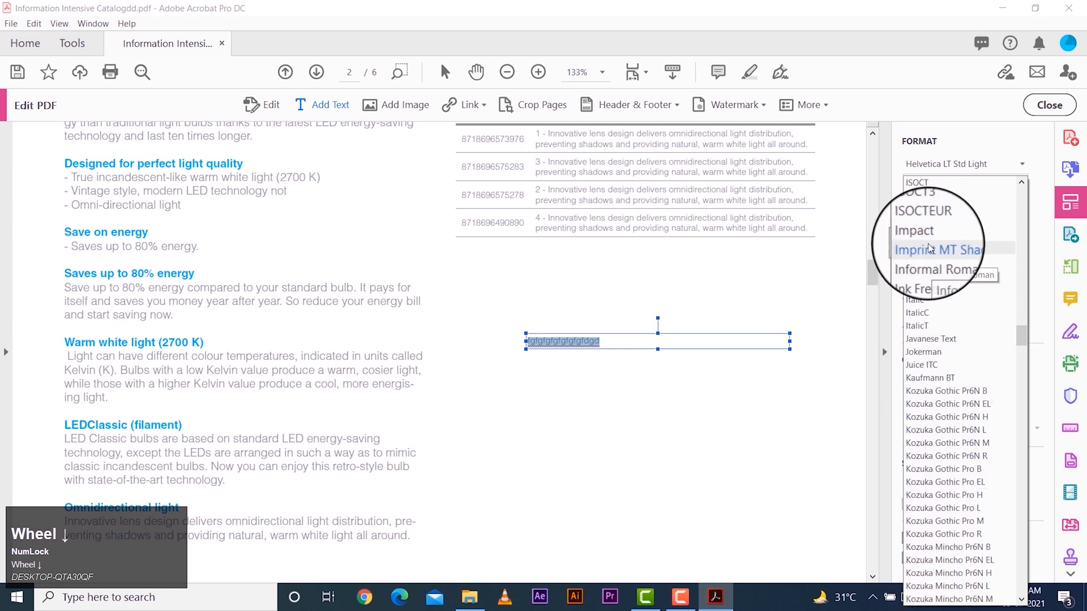
click(928, 245)
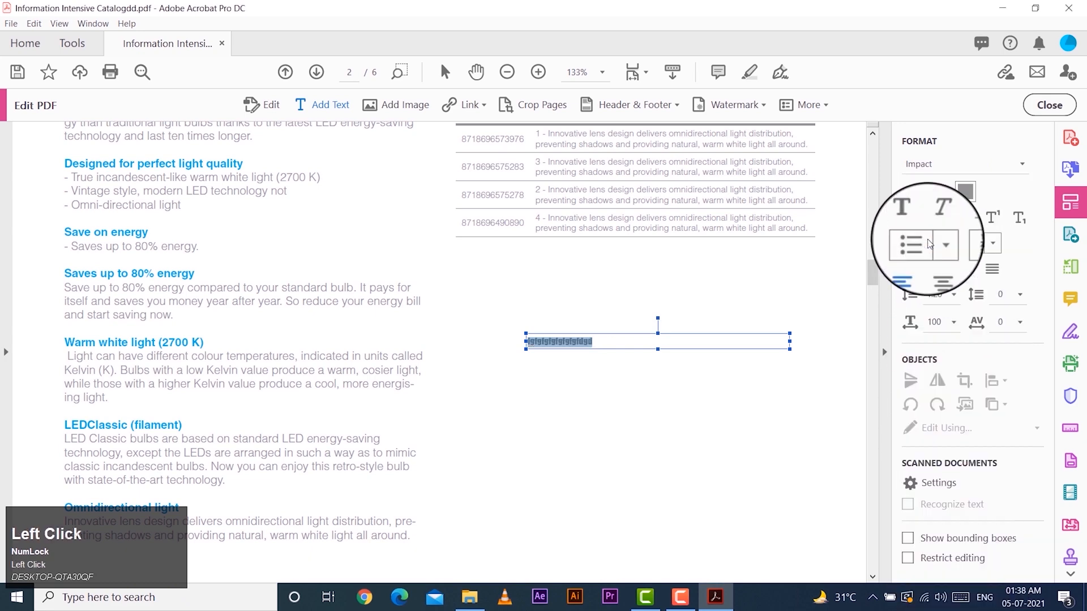
Set the selected sample text's font to Roboto Black
click(949, 161)
text(ro)
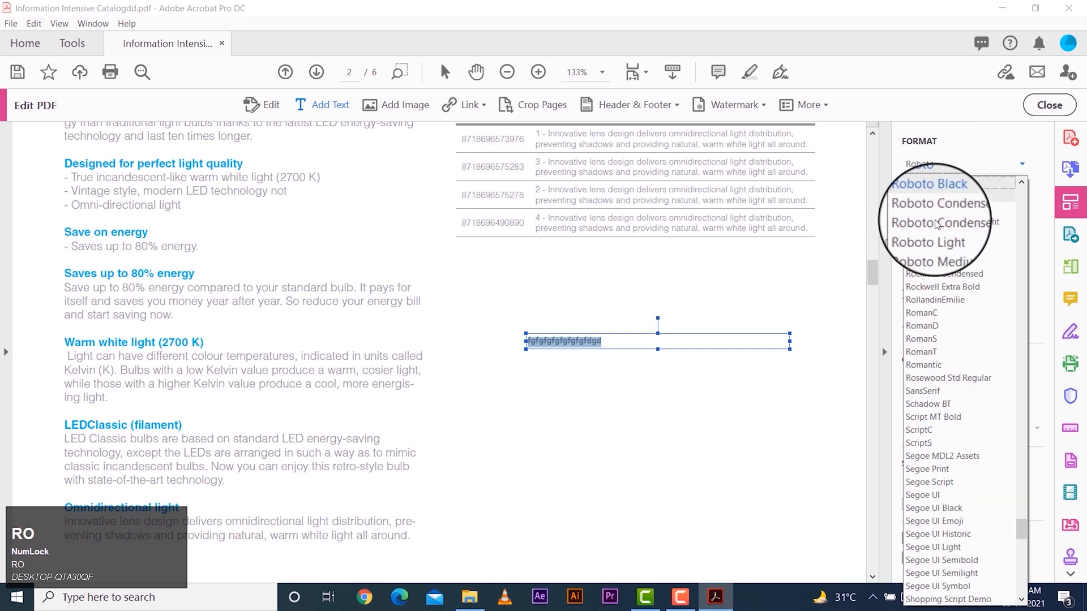
click(934, 204)
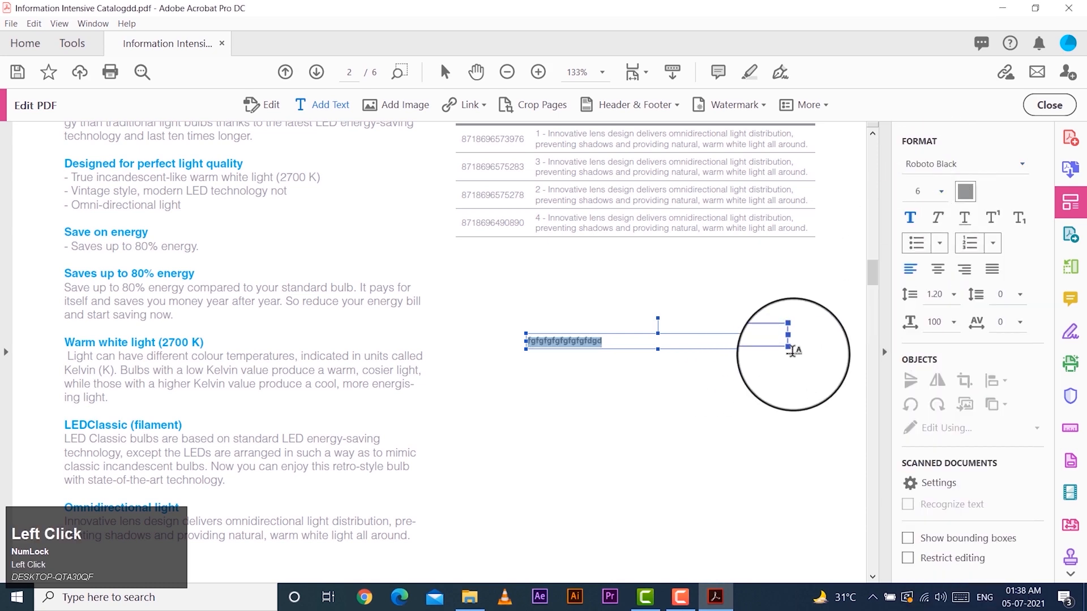
Try font size 48 on the selected sample text, and settle on size 24
click(942, 193)
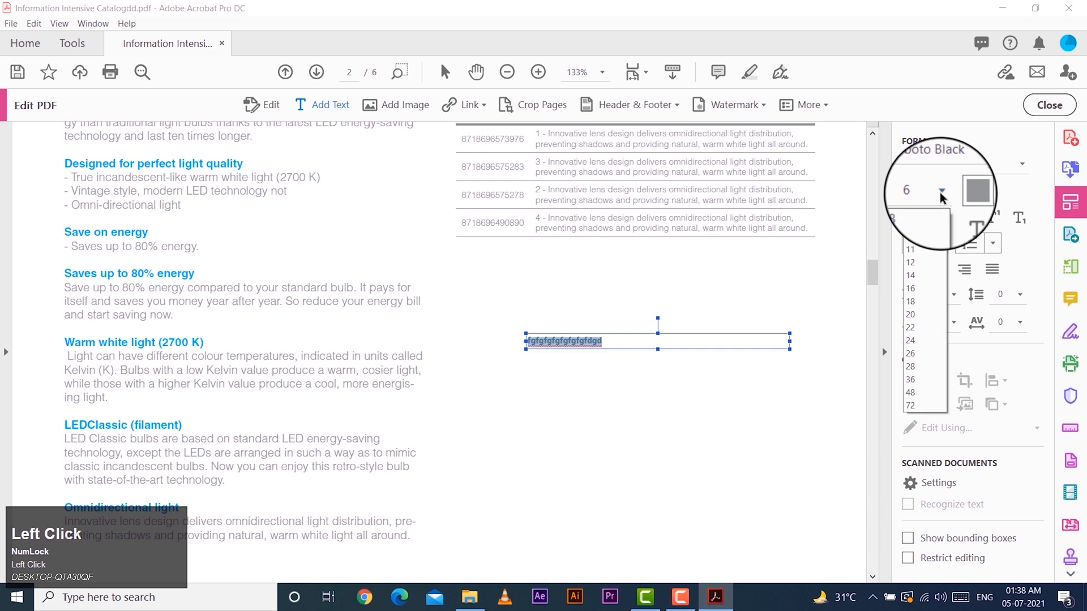
click(912, 392)
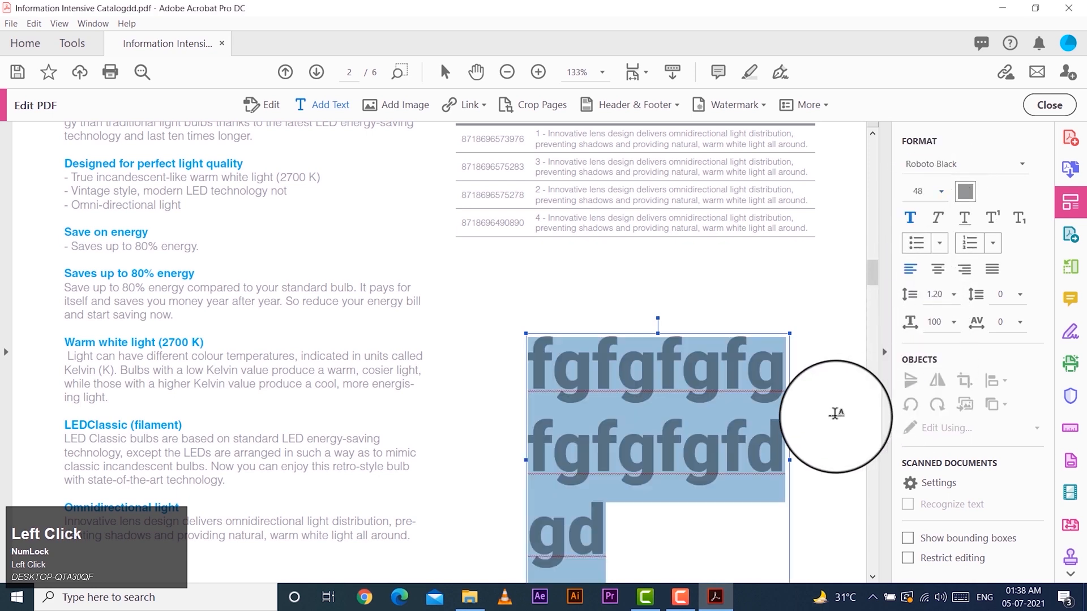
click(942, 192)
click(929, 338)
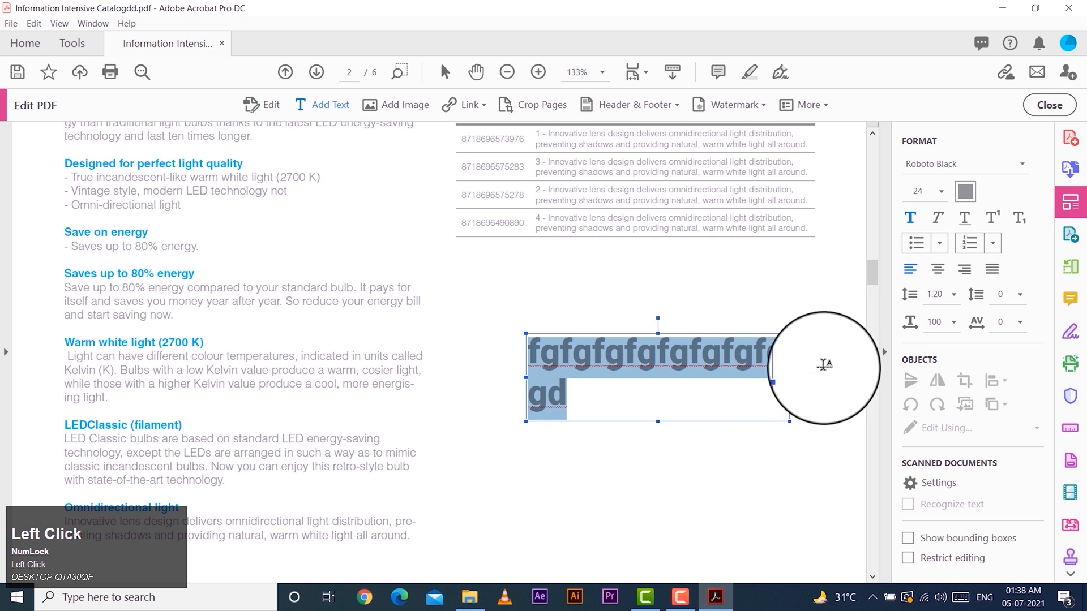
Color the sample text orange and move its text box slightly up and to the left in the blank area
click(965, 195)
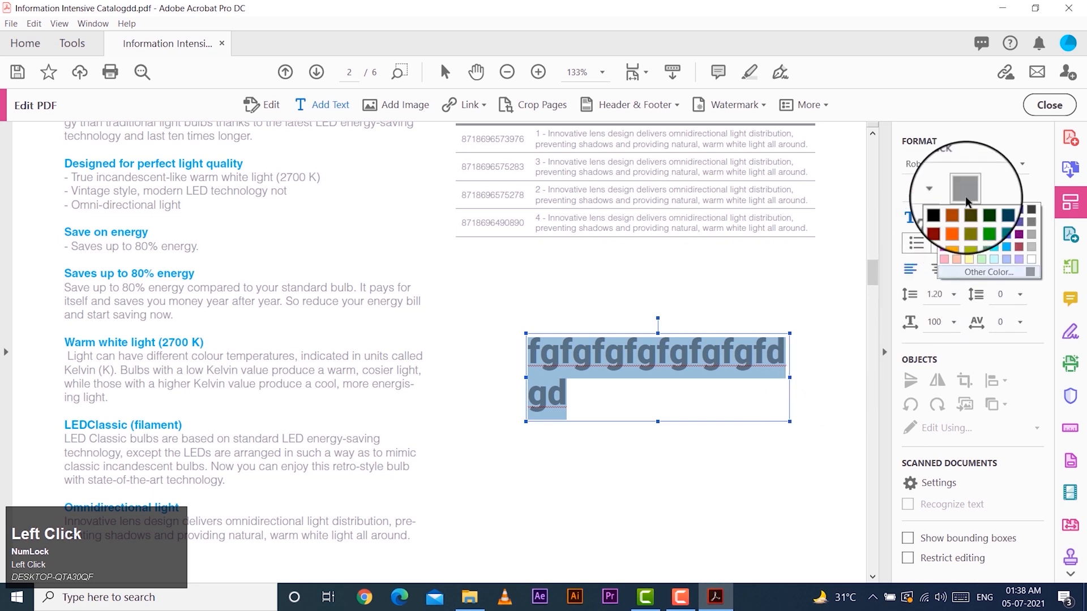
click(958, 225)
click(736, 411)
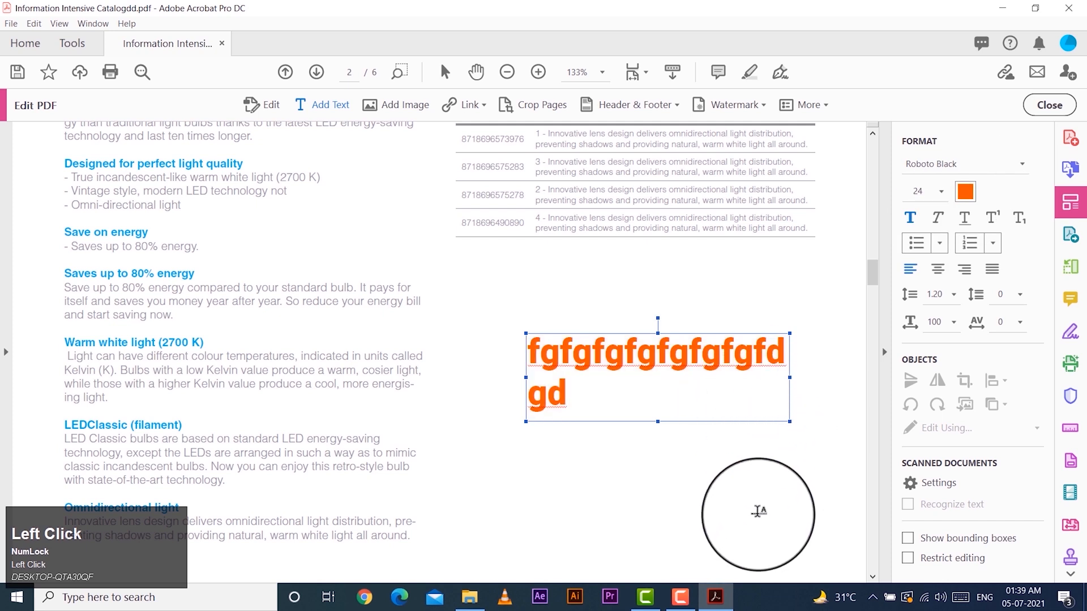
drag(615, 422, 473, 327)
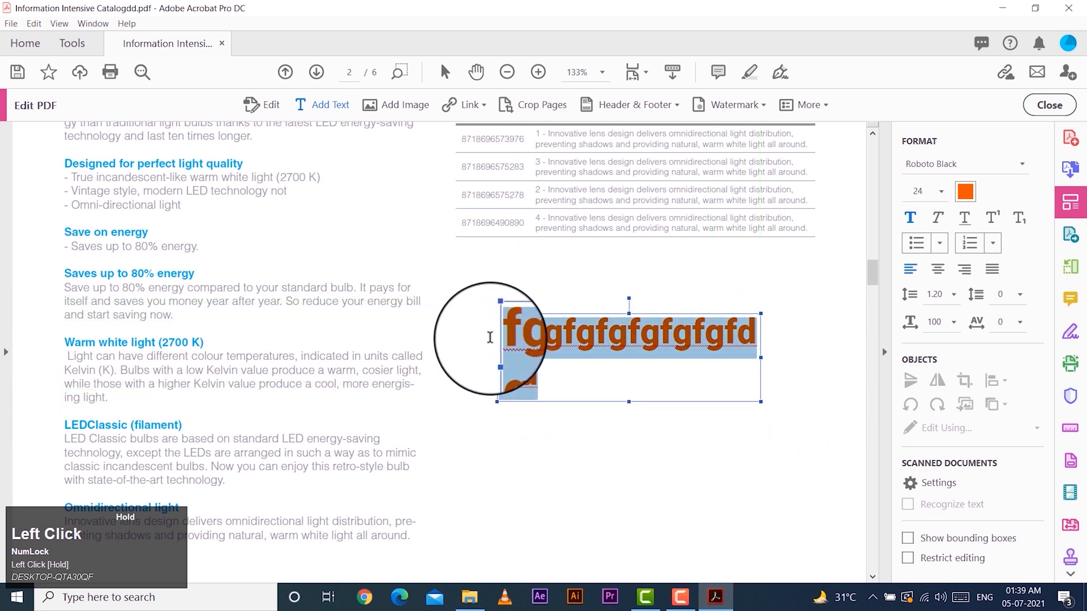
Try italic and underline on the whole sample text and undo both formats
click(938, 219)
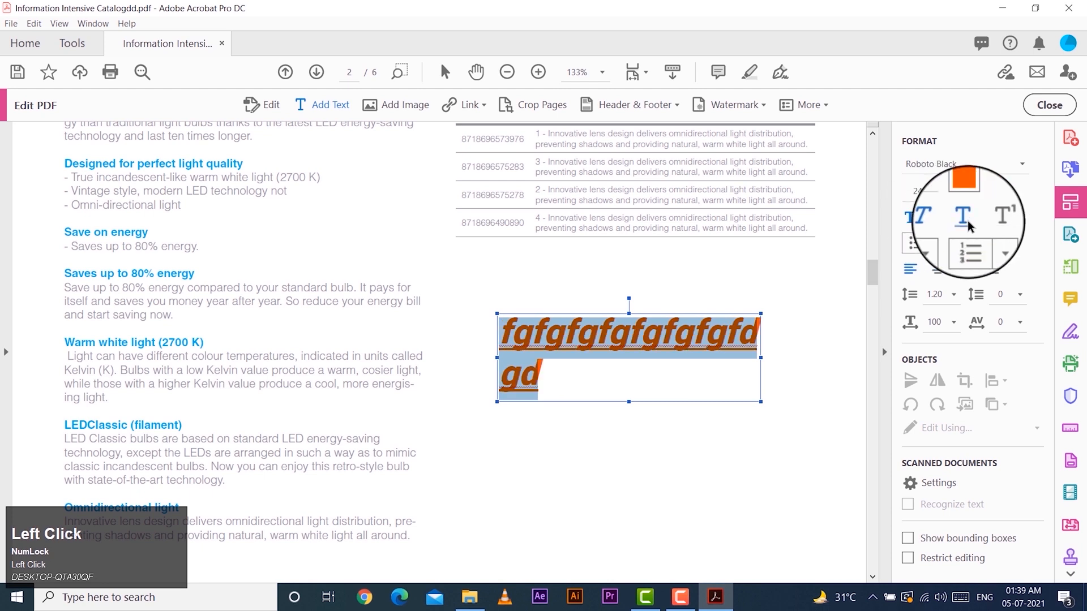
click(565, 398)
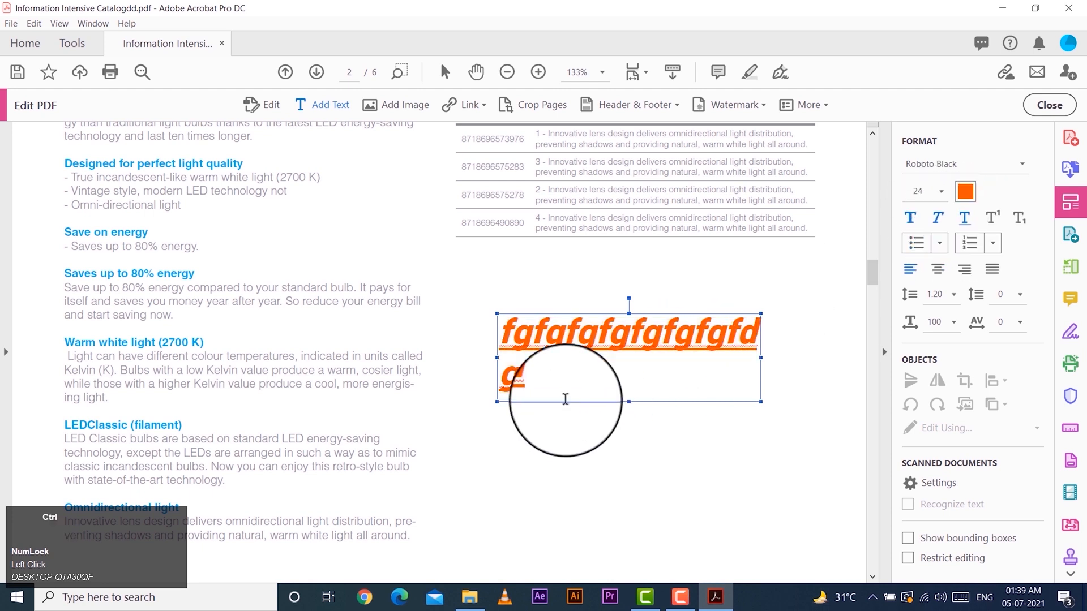
key(ctrl+z)
key(ctrl+z)
Append "x2" to the end of the sample text and format the 2 as superscript
click(575, 386)
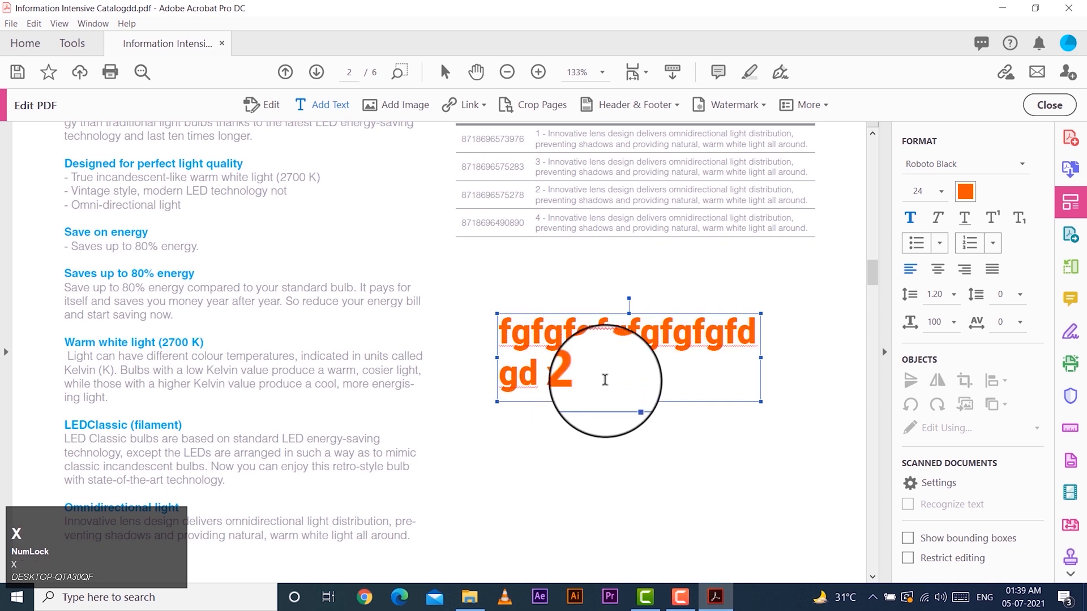
drag(586, 383, 564, 382)
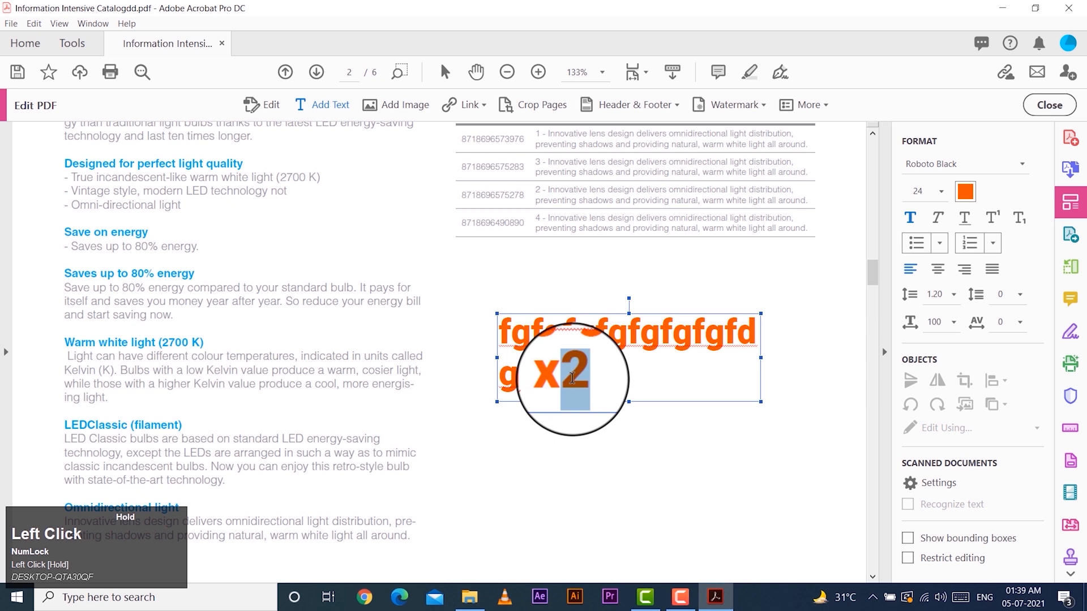
click(993, 221)
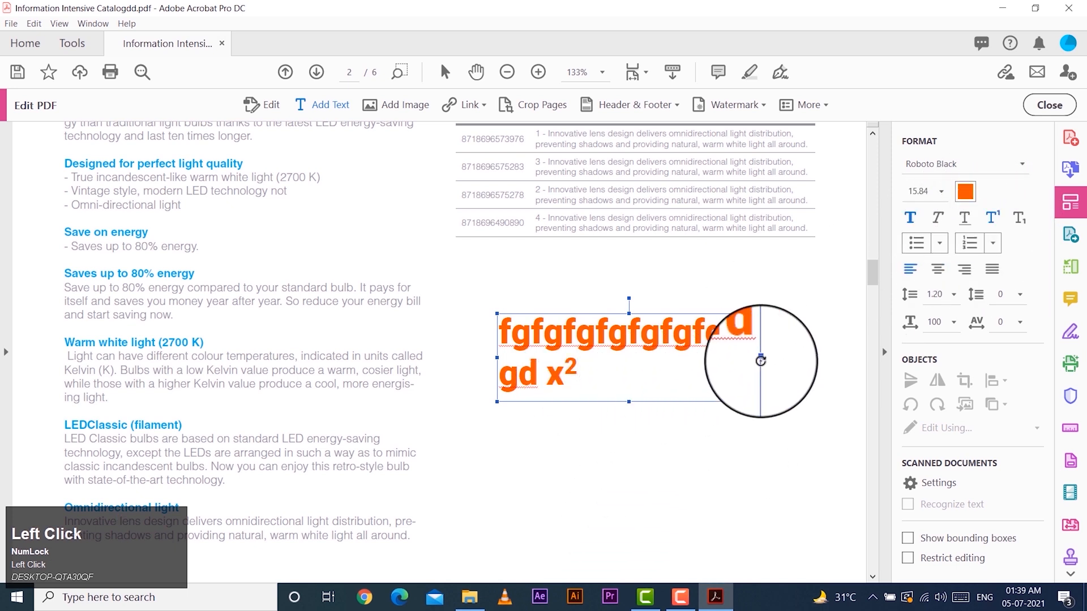
Look through the available bullet list styles for the sample text without applying one
click(939, 243)
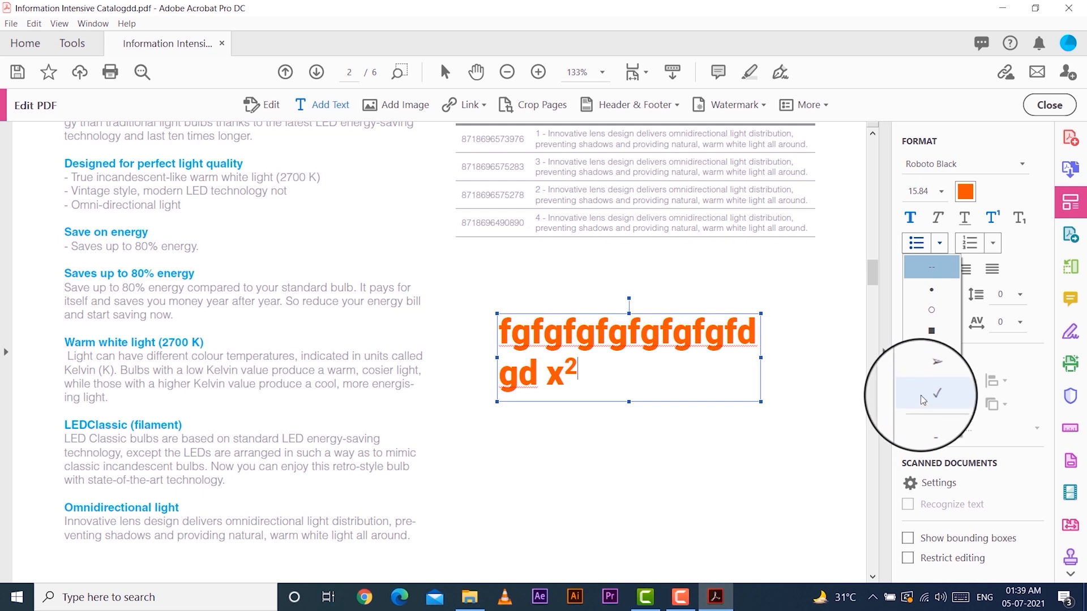
click(737, 379)
Look over page 2, from the new text box up to the bulb pictures above the product description
scroll(696, 437, down, 1)
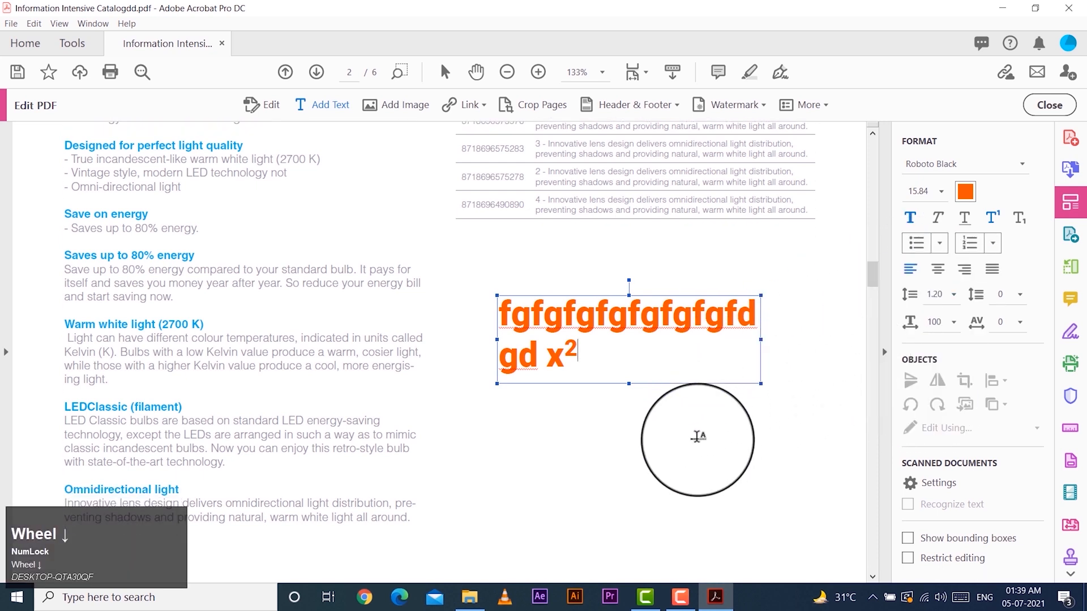
scroll(697, 437, down, 5)
scroll(552, 423, up, 3)
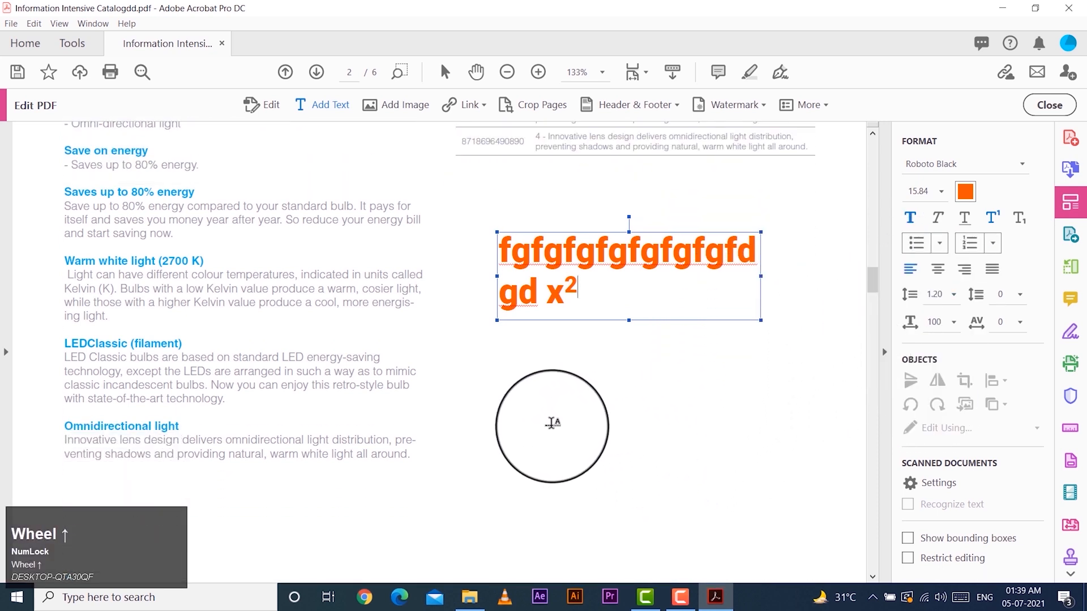
scroll(552, 423, up, 4)
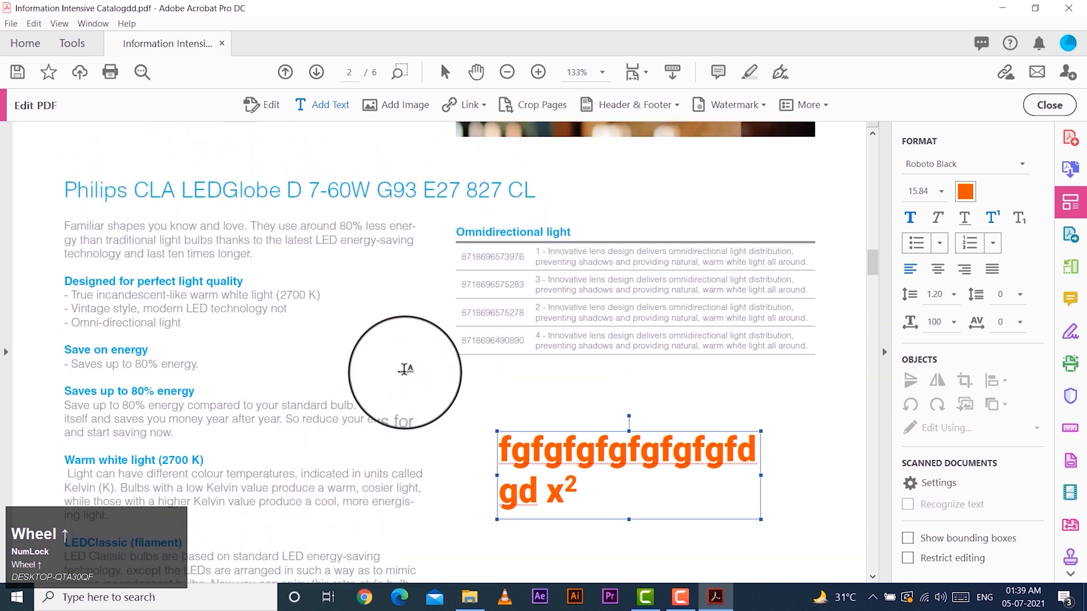
scroll(405, 369, up, 3)
scroll(272, 375, up, 3)
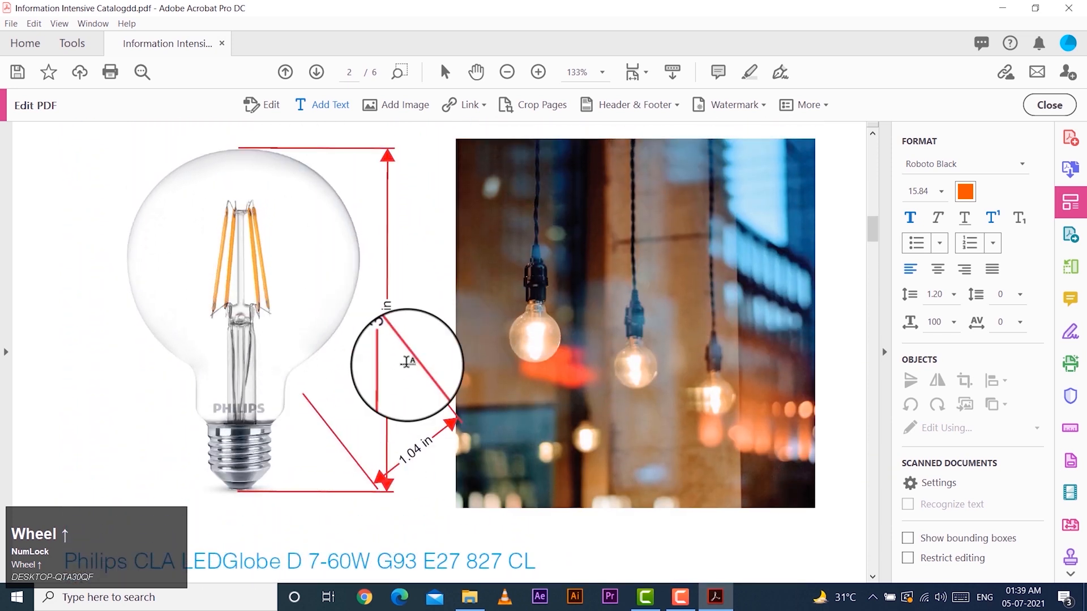
scroll(581, 430, down, 3)
scroll(566, 444, down, 2)
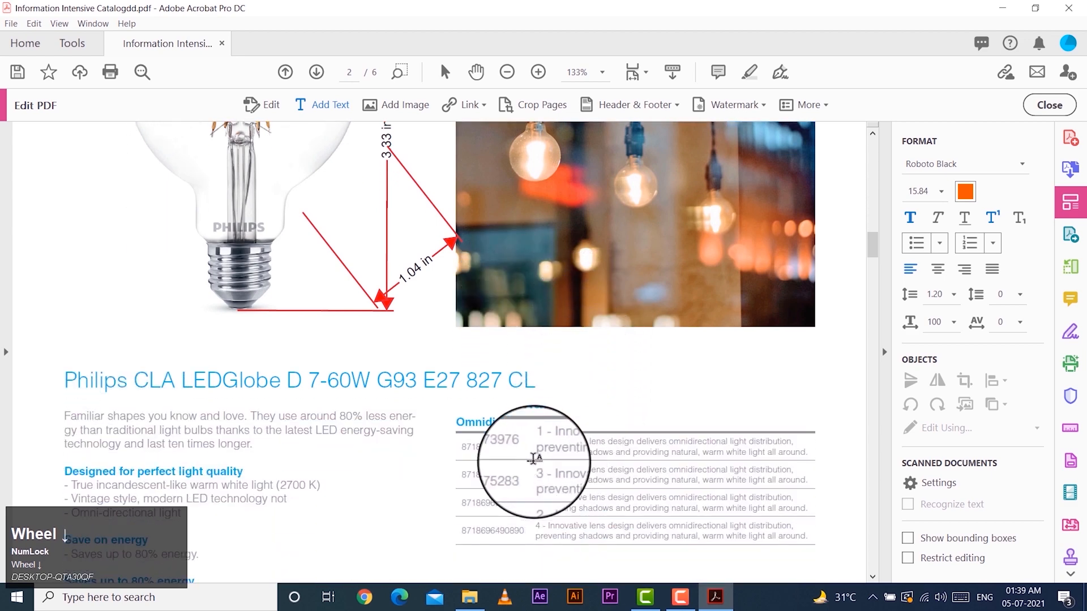